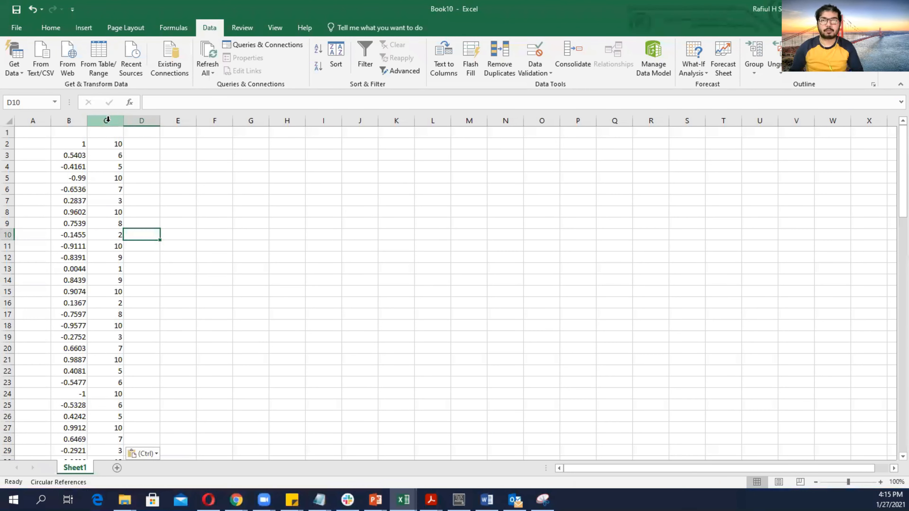
Step: Clear all values from column C, leaving the data in column B
click(108, 120)
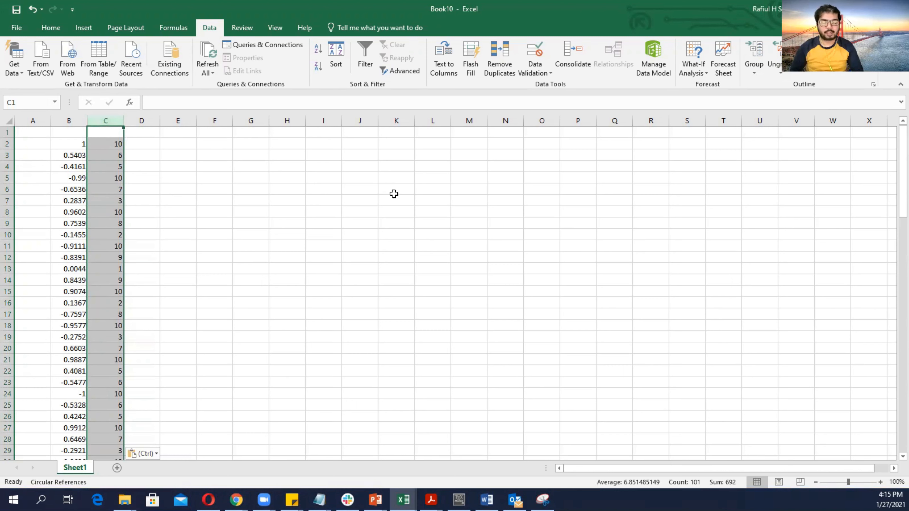
key(Delete)
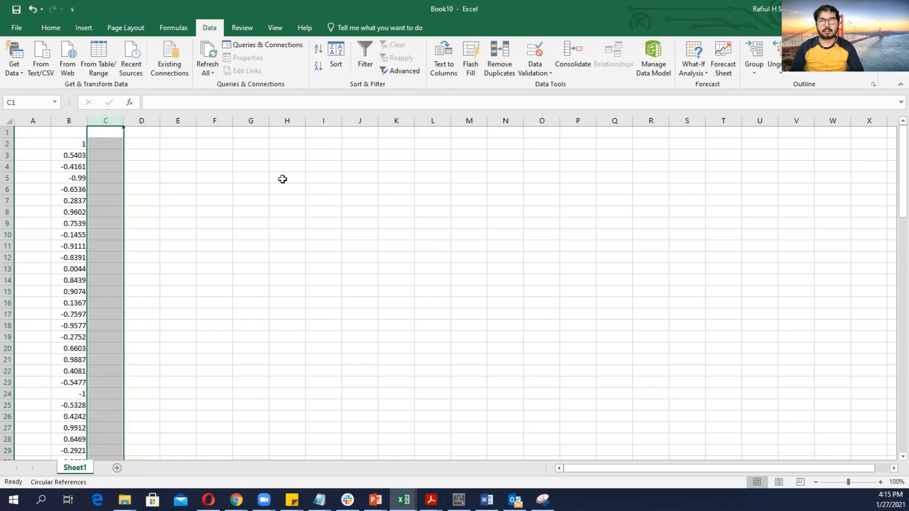
click(268, 192)
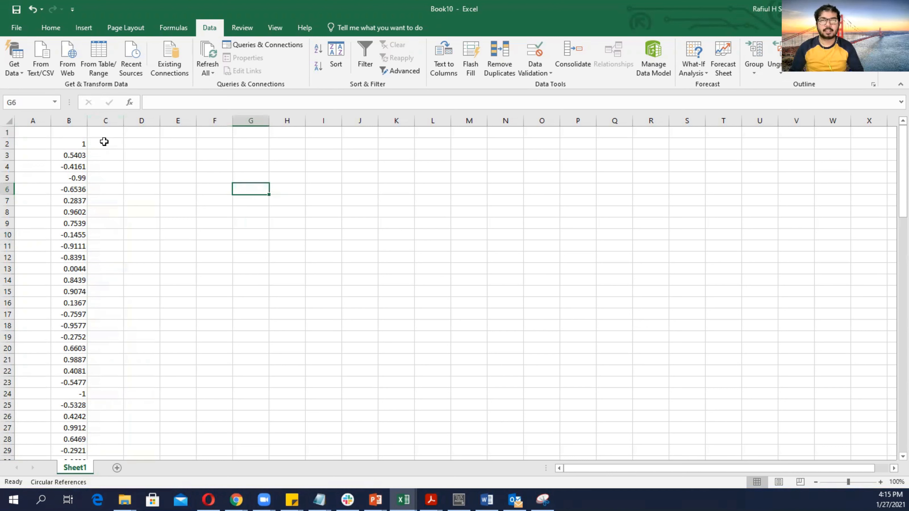
Step: Enter the header "Y Position [m]" in cell B1 and widen column B to fit it
click(78, 132)
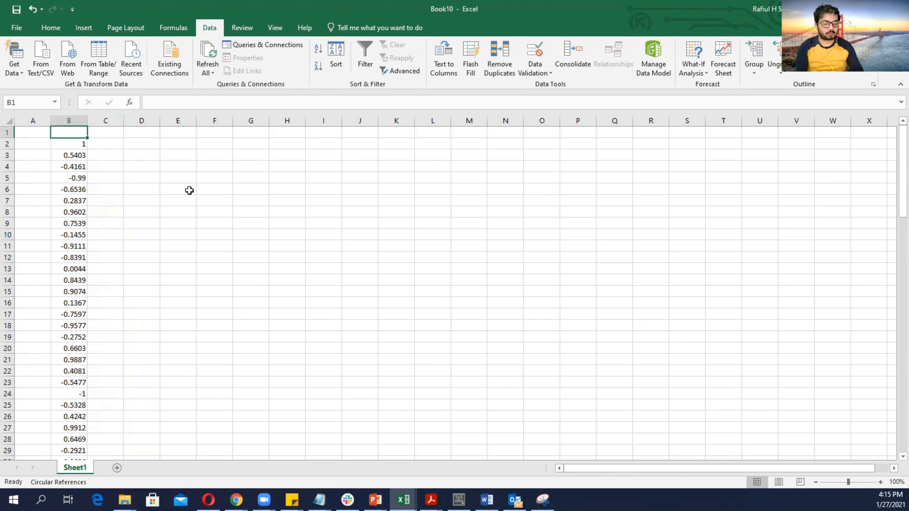
text(Y da)
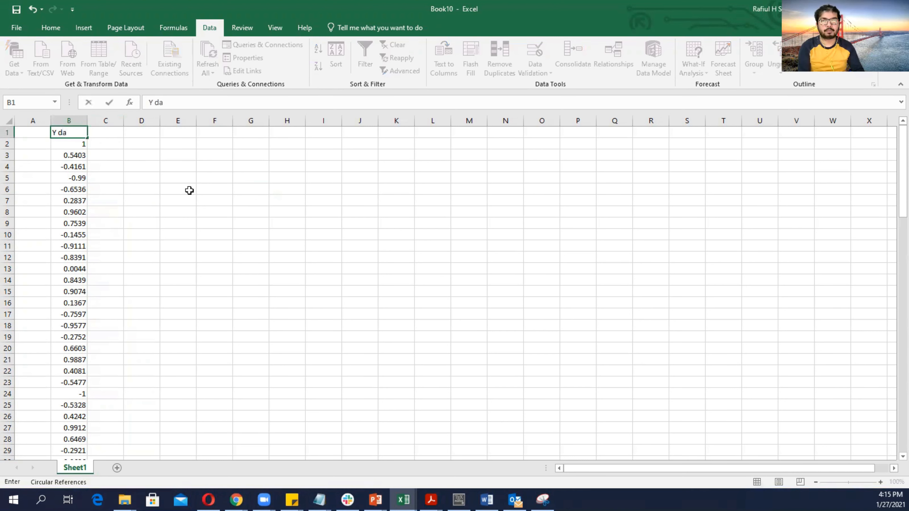
key(BackSpace)
key(BackSpace)
key(BackSpace)
text(Position)
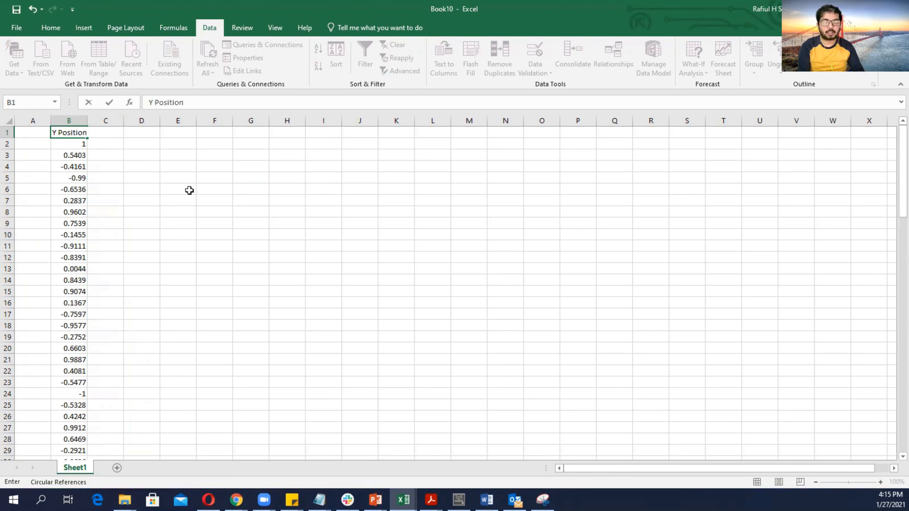
text( [m])
click(190, 190)
click(82, 137)
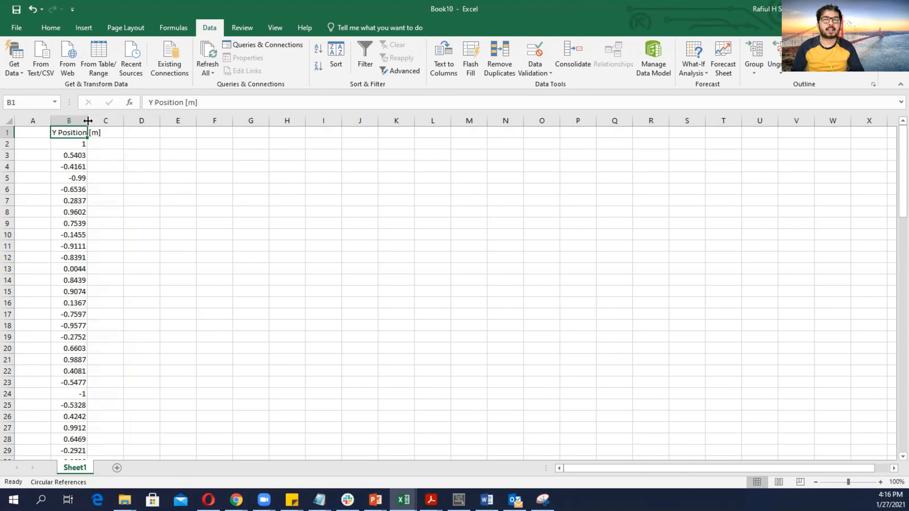
drag(88, 120, 109, 121)
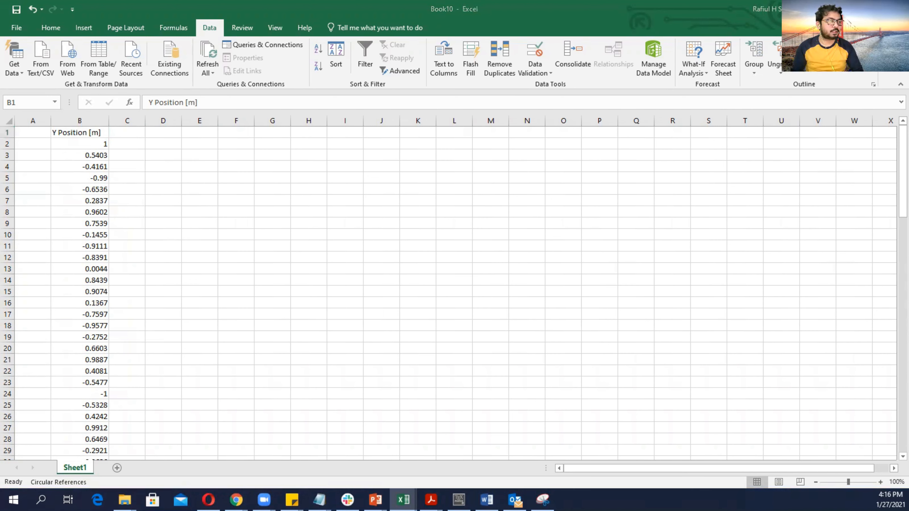
Step: Open the Z data text file from the Lab 2 folder and copy all of its contents
click(338, 442)
double_click(280, 207)
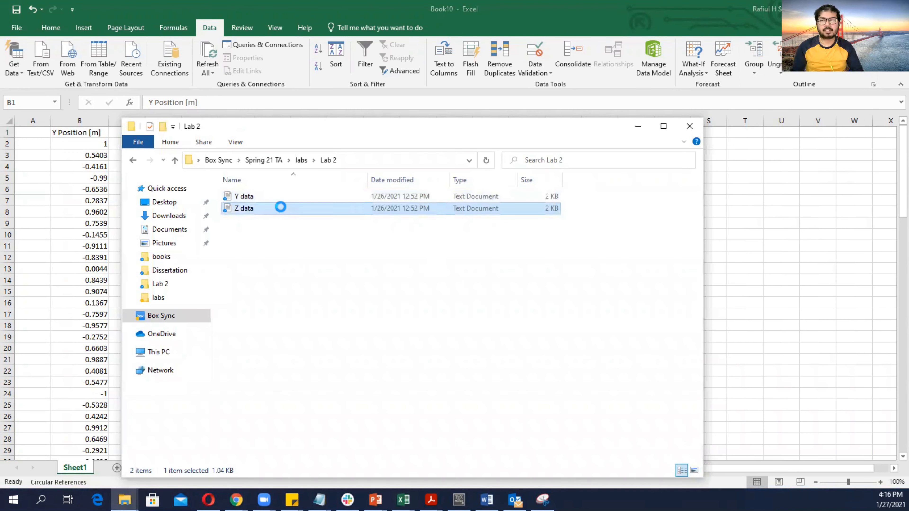
click(327, 148)
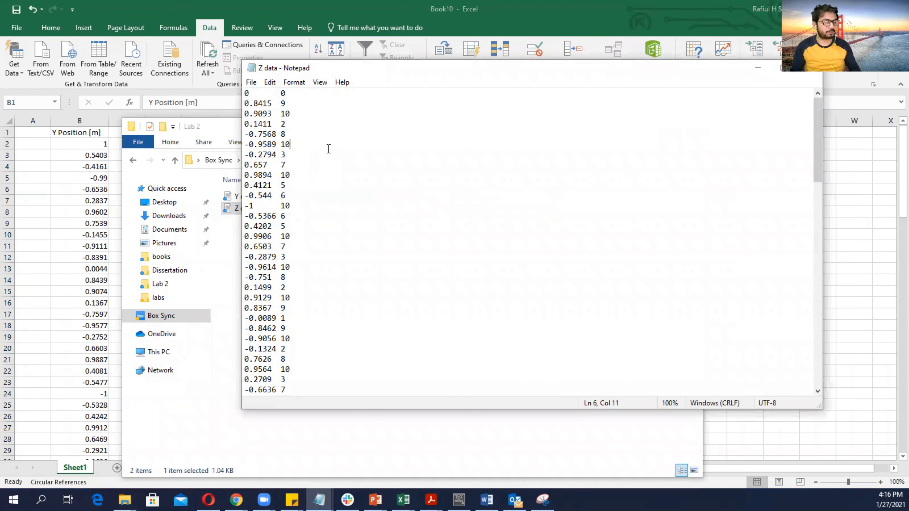
key(ctrl+a)
key(ctrl+c)
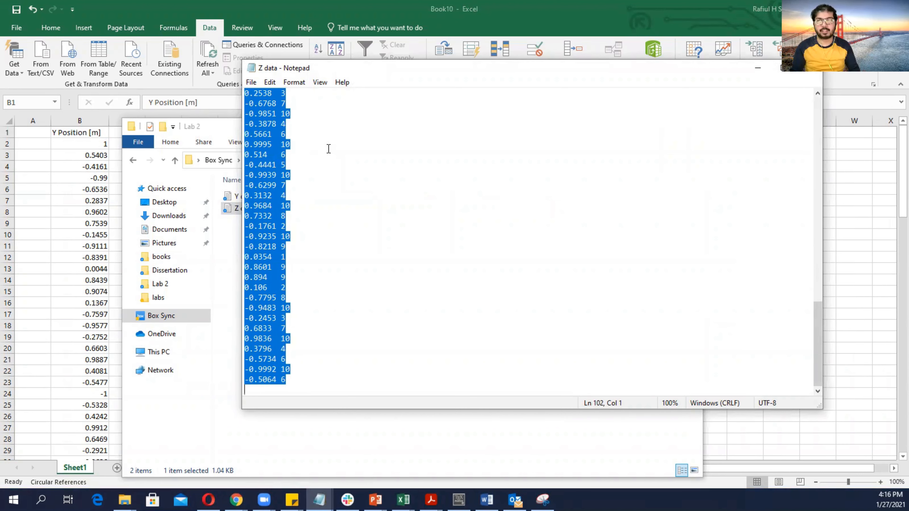
Step: Switch back to the Book10 workbook in Excel and paste the copied Z data starting at cell C2
key(alt+Tab)
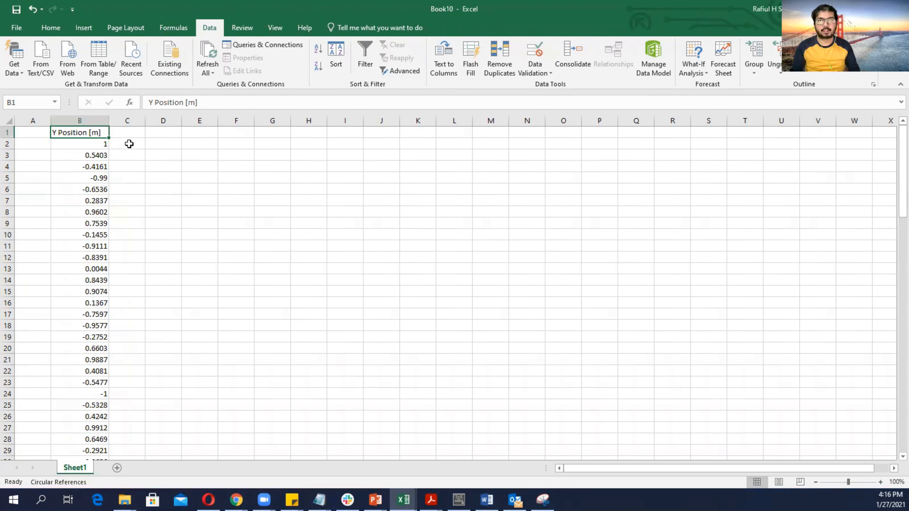
click(129, 144)
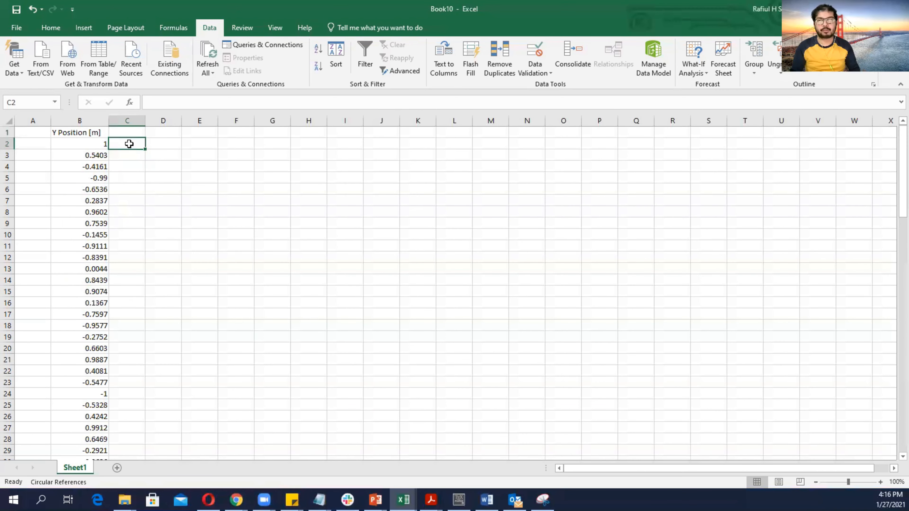
key(ctrl+v)
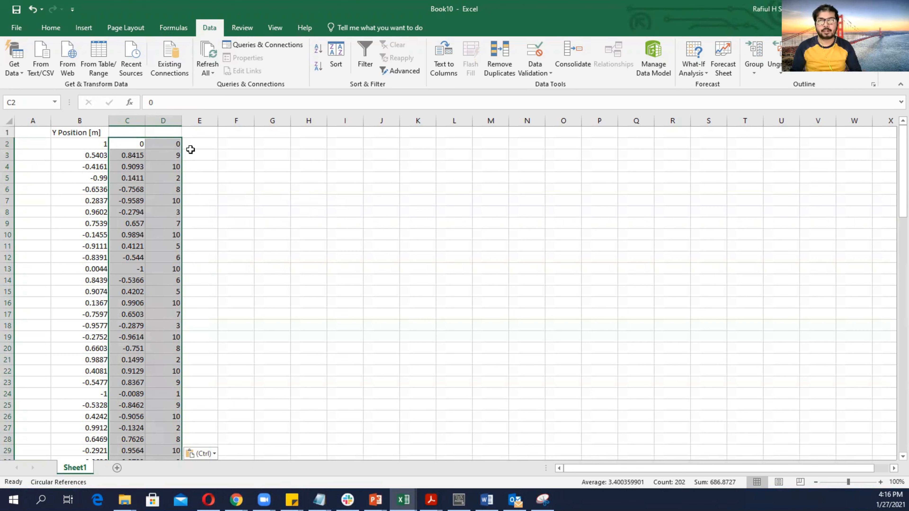
Step: Clear the second column of the pasted Z data from column D
click(205, 152)
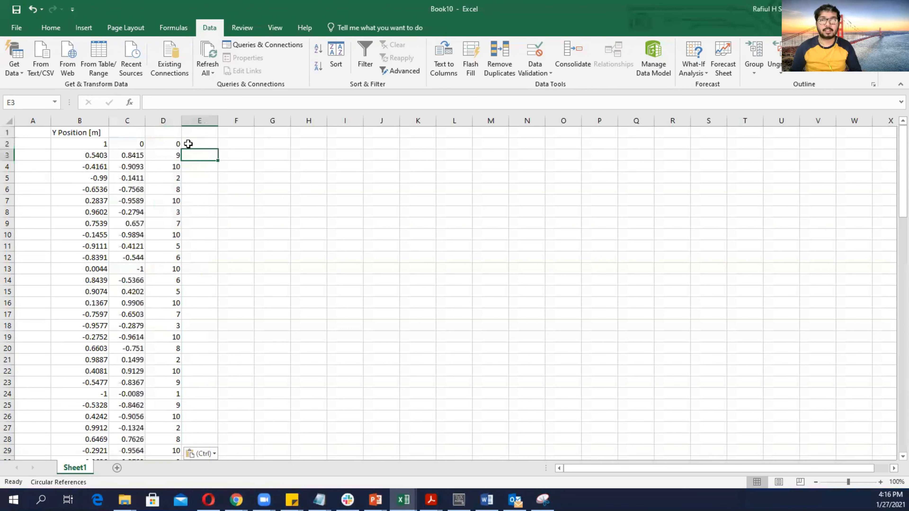
click(197, 146)
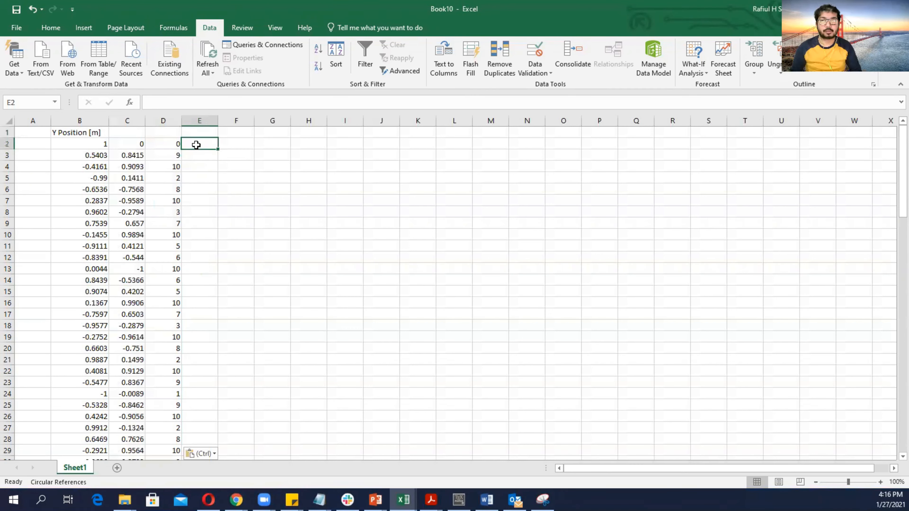
click(170, 118)
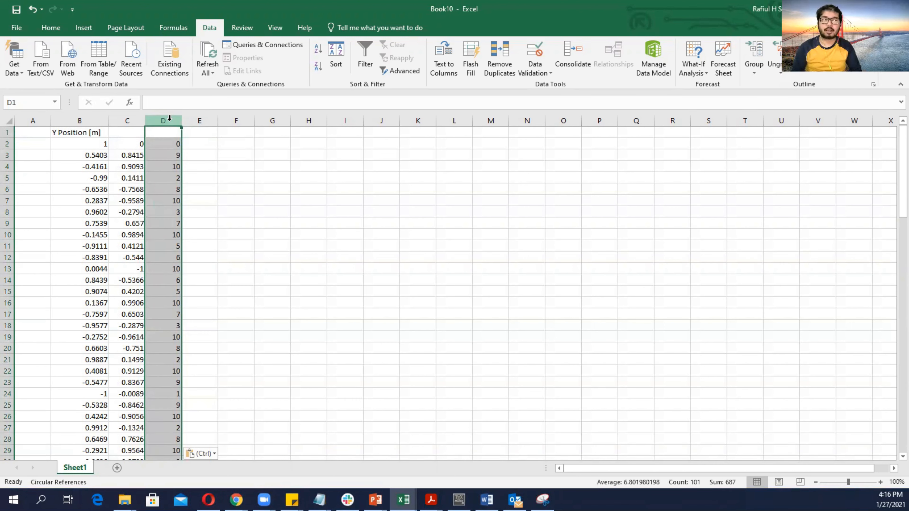
key(Delete)
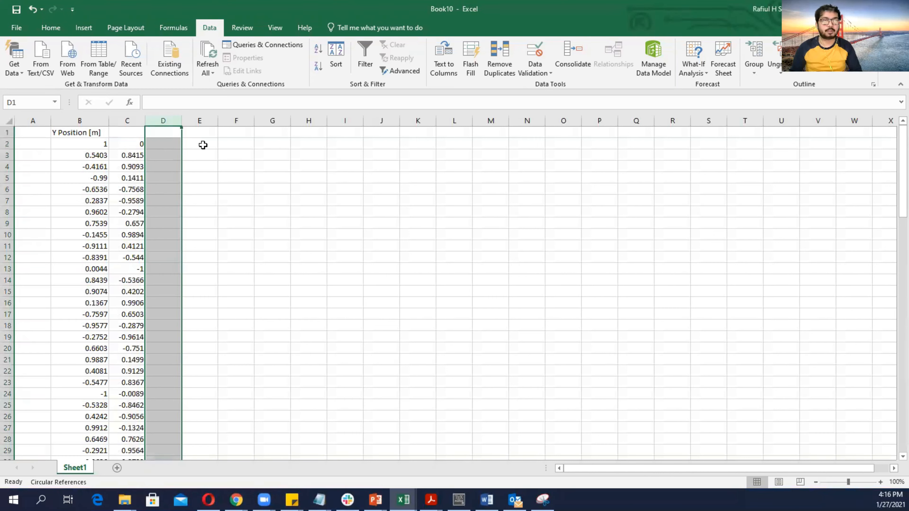
Step: Enter the header "Z Position [m]" in cell C1 and widen column C to fit it
click(135, 133)
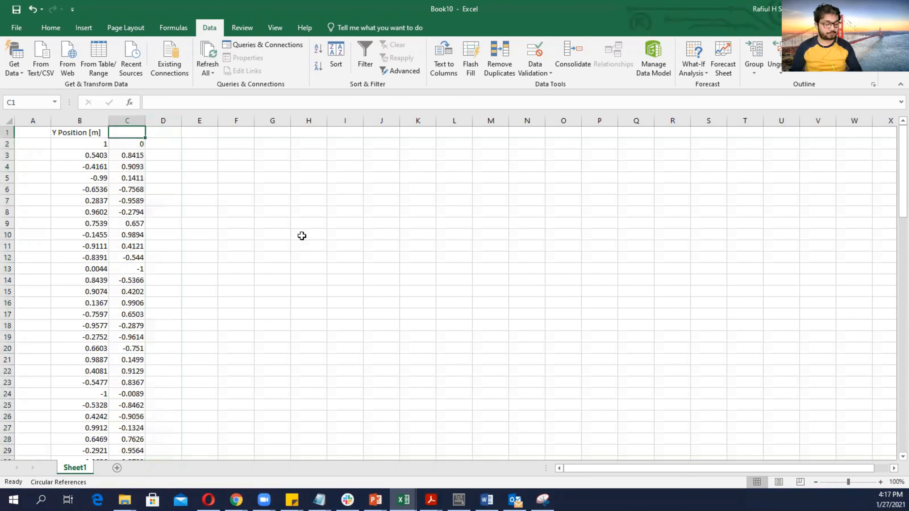
text(Z Position [m])
click(302, 236)
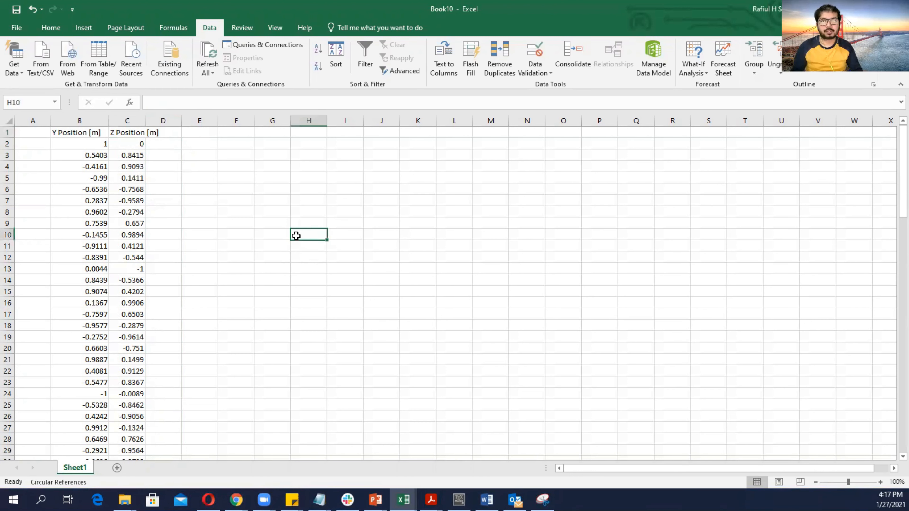
drag(145, 122, 167, 121)
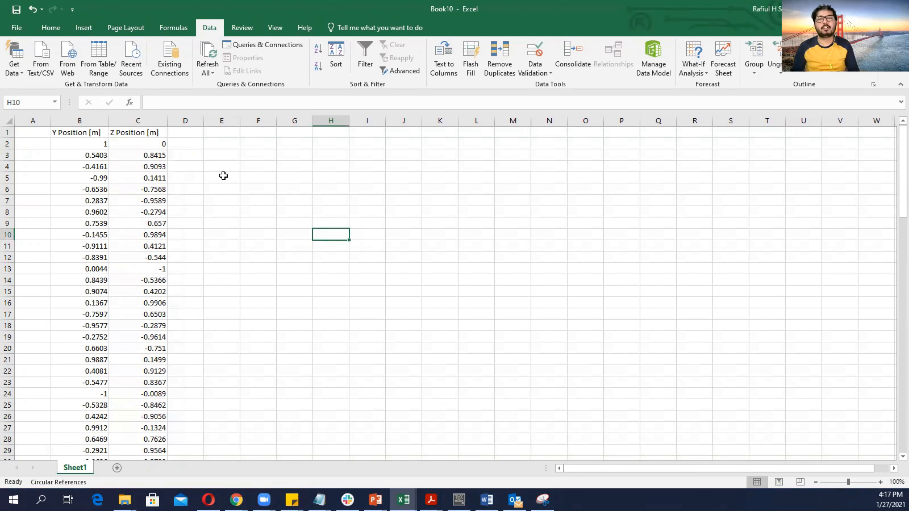
Step: Enter the header "Time [sec]" in cell A1 and widen column A to fit it
click(33, 133)
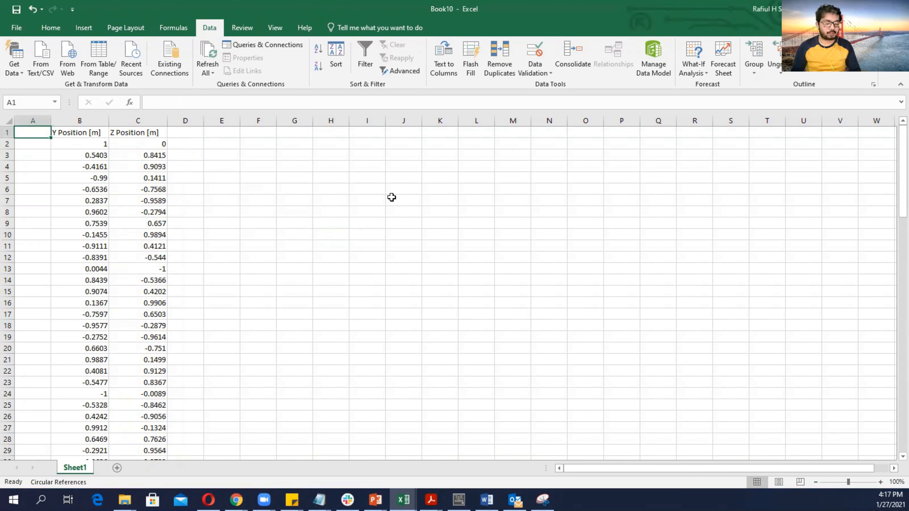
text(Time [)
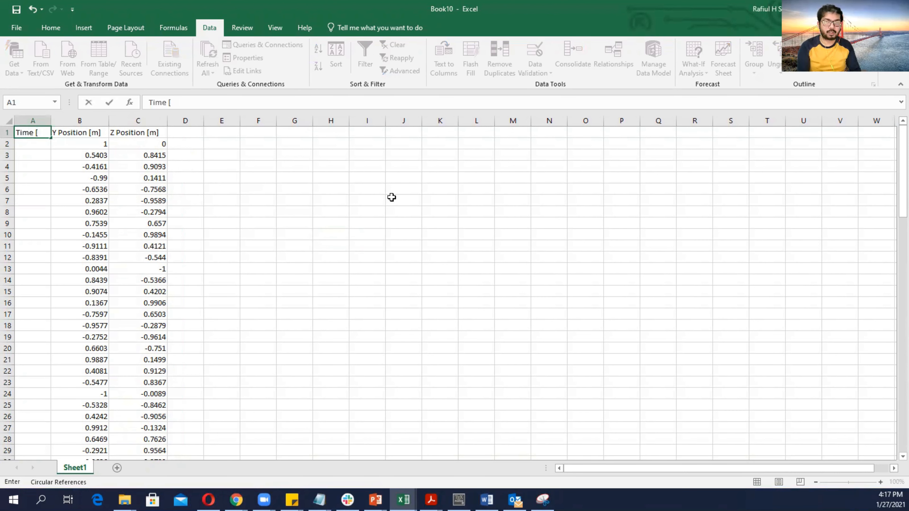
text(sec])
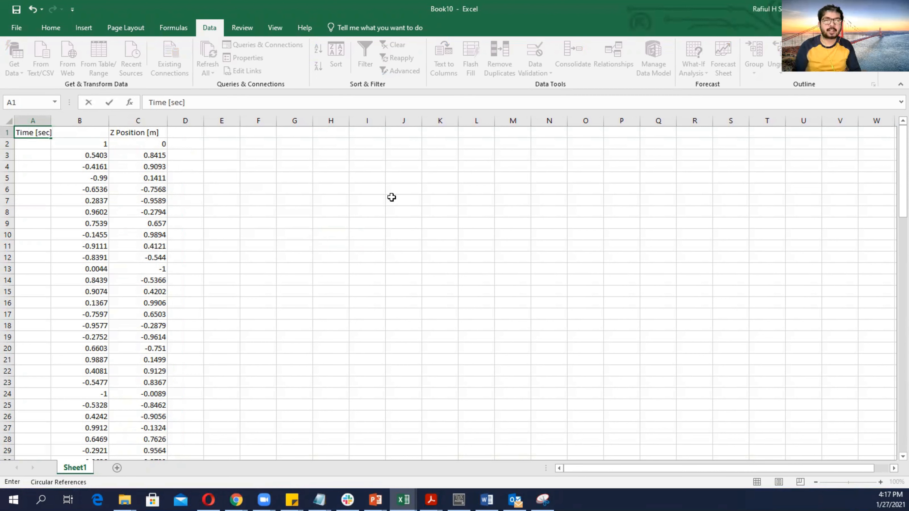
click(392, 197)
click(43, 145)
click(41, 133)
drag(49, 124, 64, 124)
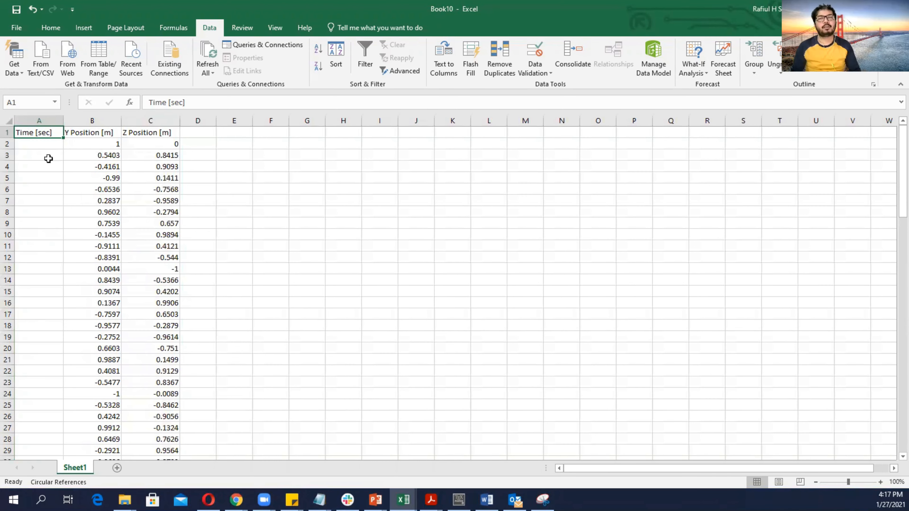
Step: Enter the first two time values in column A: 1 in cell A2 and 2 in cell A3
click(50, 144)
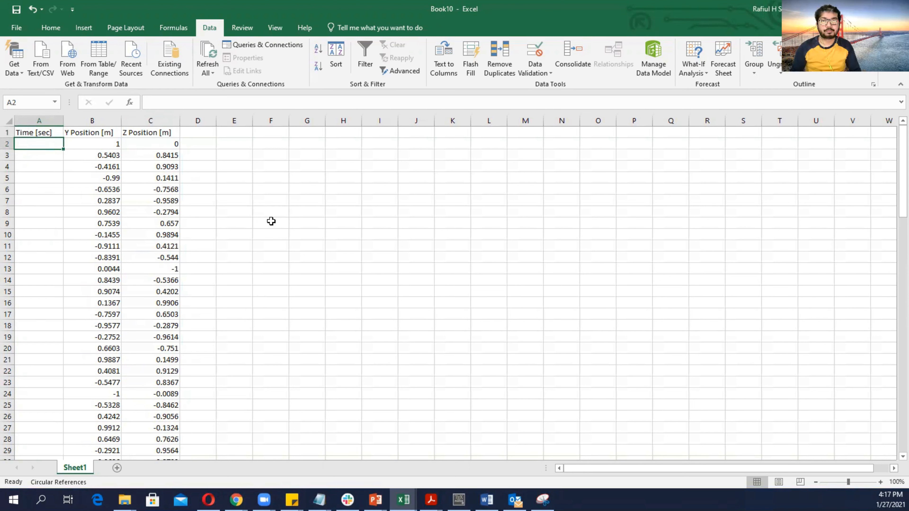
text(1)
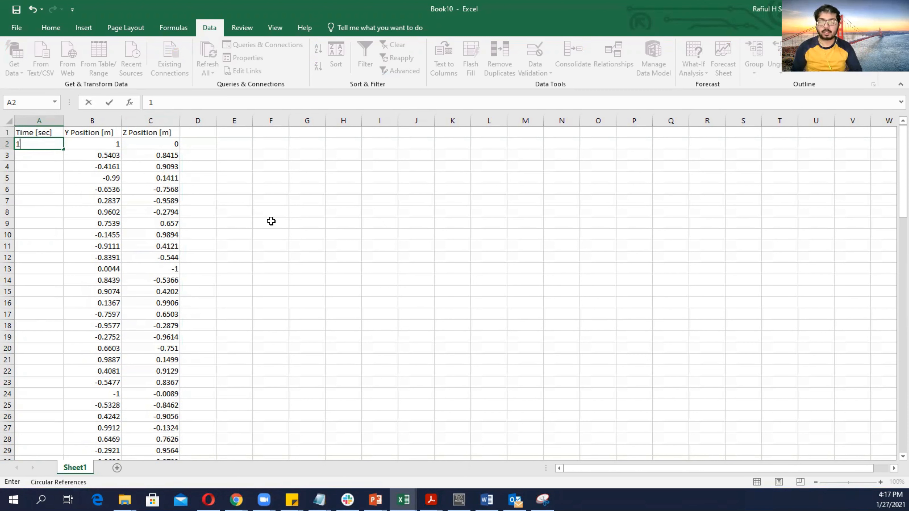
key(Return)
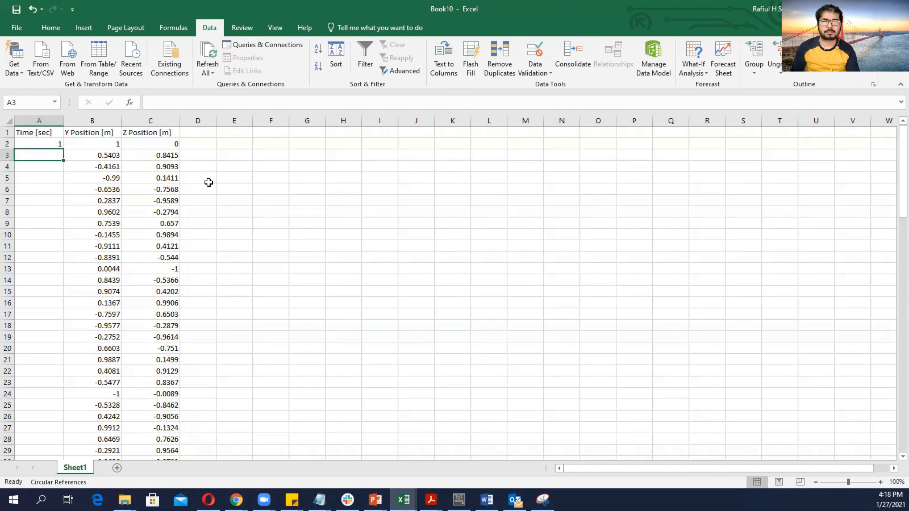
click(222, 166)
click(38, 153)
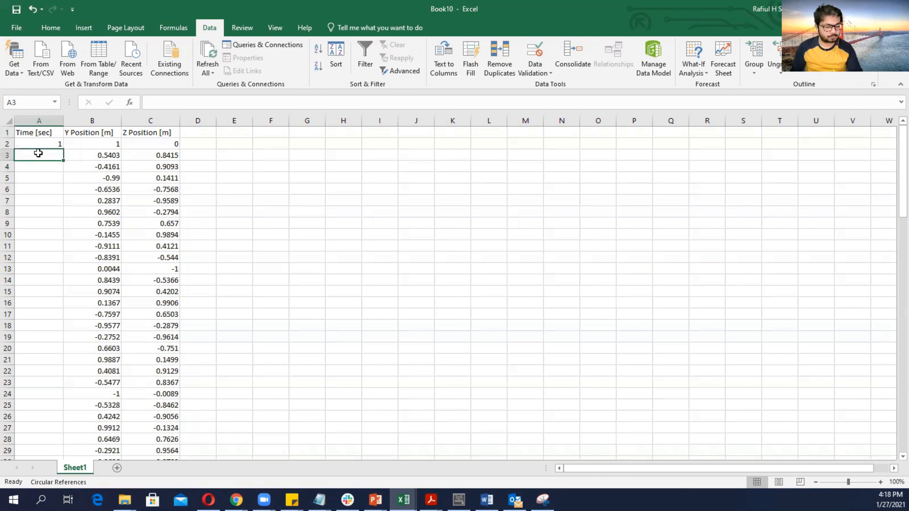
click(68, 146)
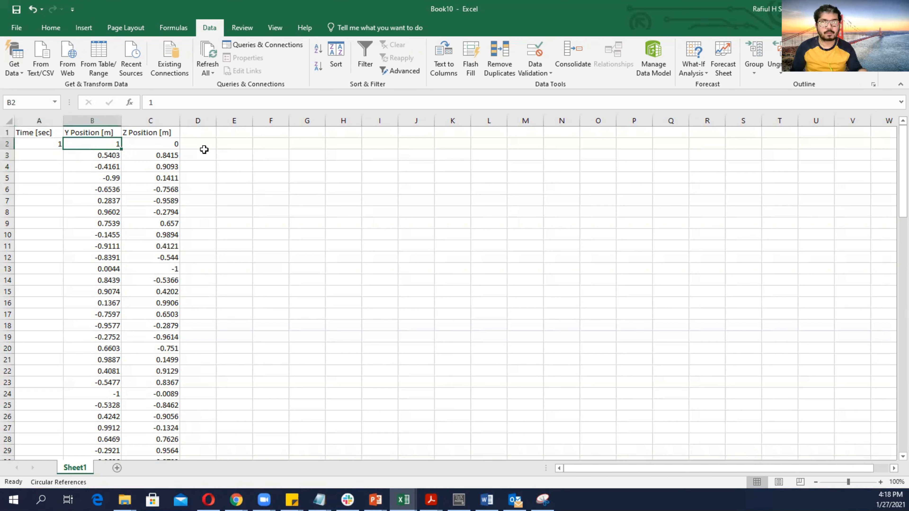
click(203, 153)
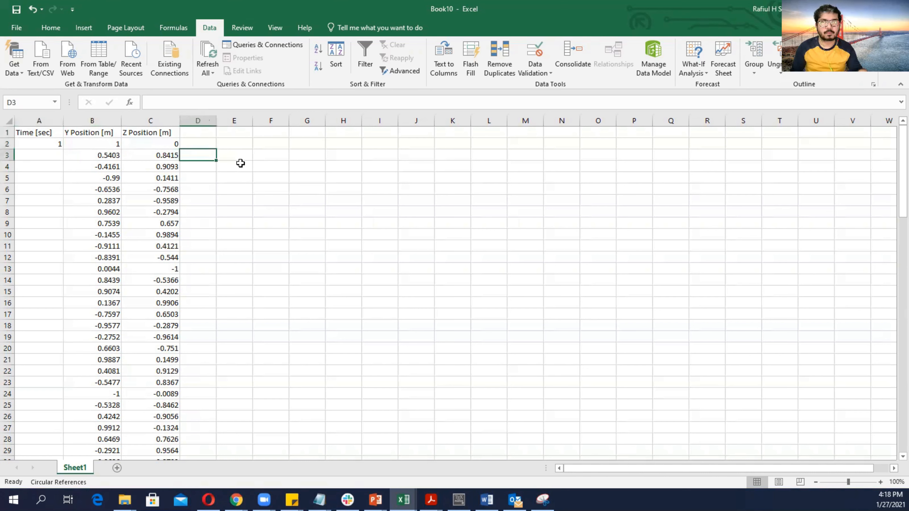
click(44, 159)
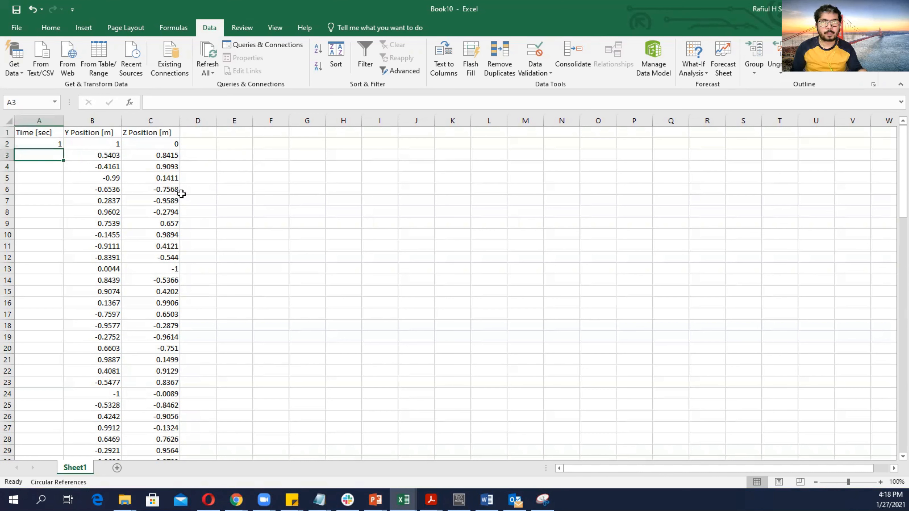
click(228, 203)
click(59, 148)
double_click(51, 155)
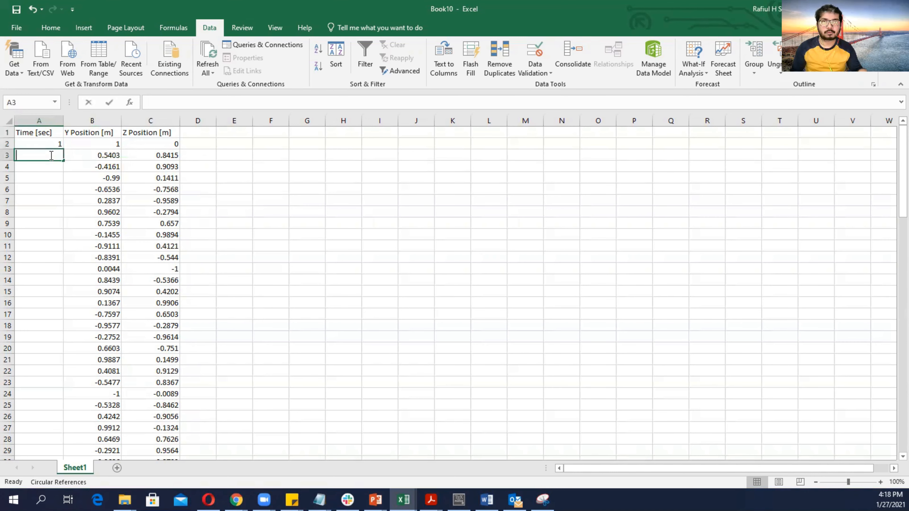
text(2)
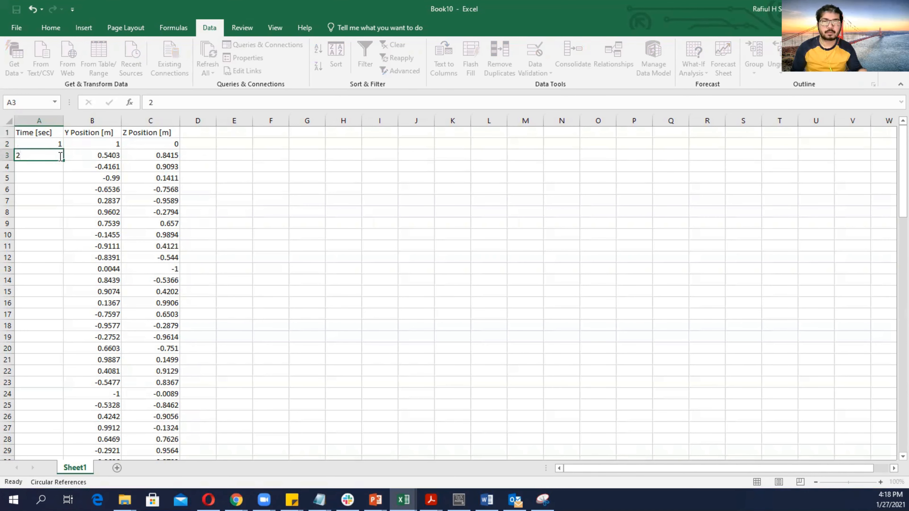
key(alt+Tab)
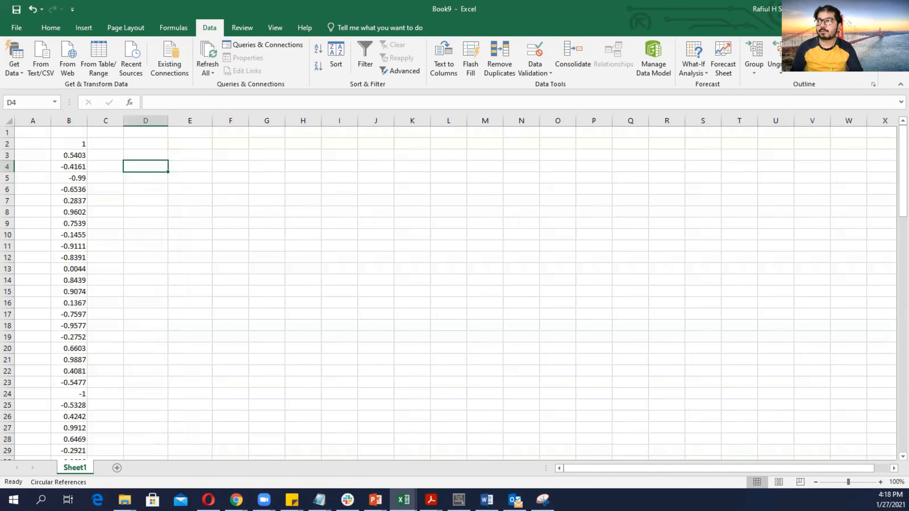
key(alt+Tab)
click(58, 169)
click(56, 155)
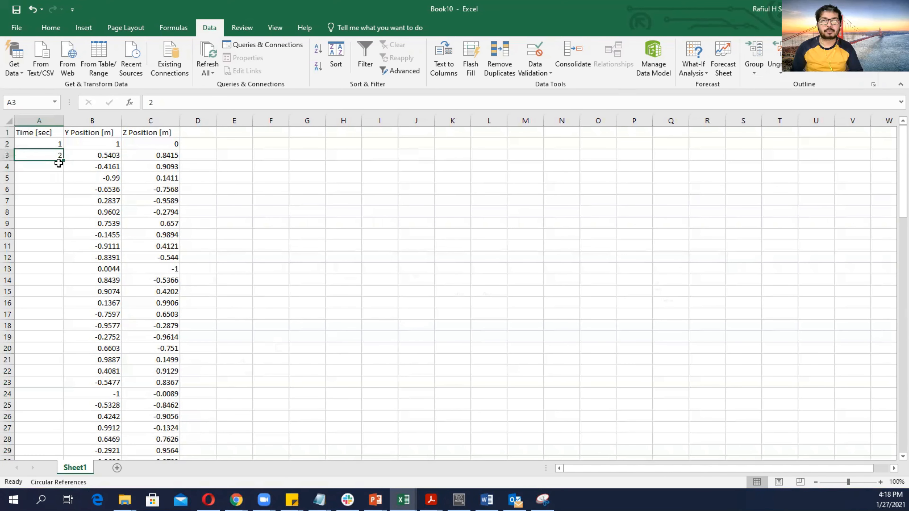
Step: Clear the two time values in cells A2:A3 and re-enter 1 in A2 and 2 in A3
drag(55, 143, 56, 154)
key(Delete)
click(46, 147)
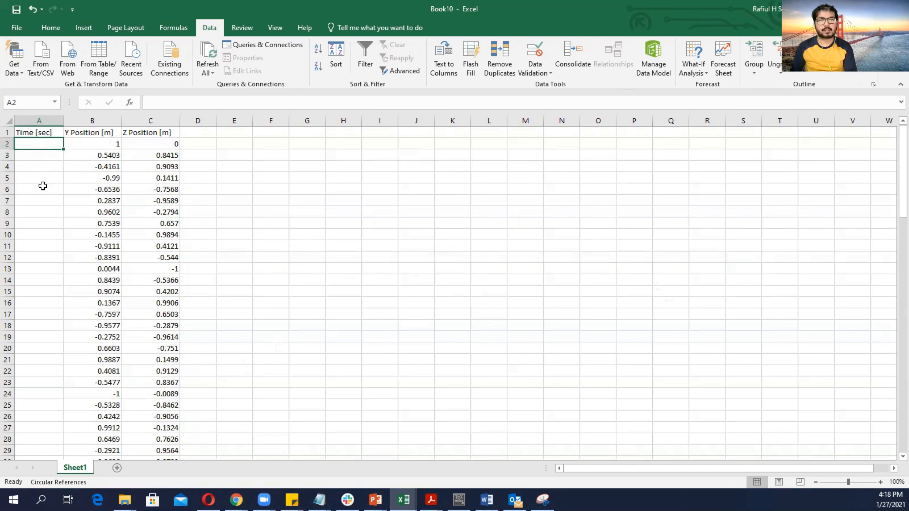
text(1)
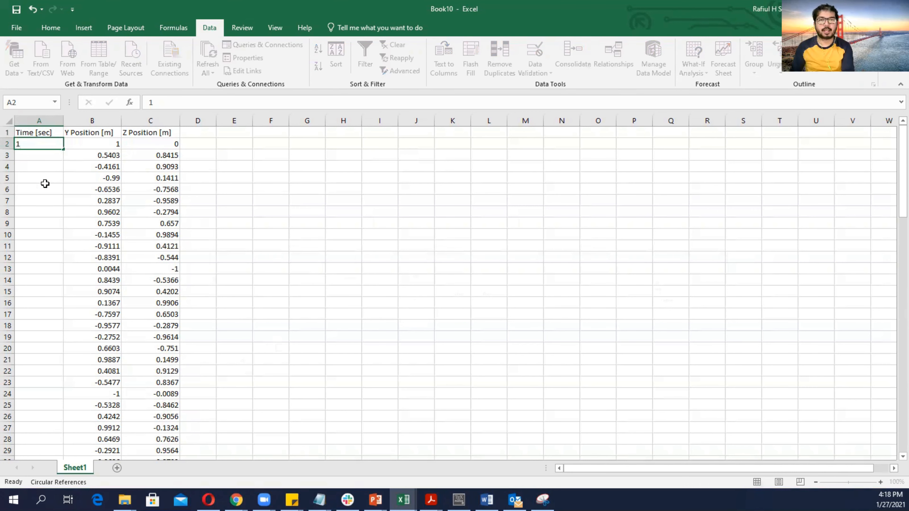
key(Return)
text(2)
key(Return)
Step: Fill the time series from A2:A3 down column A to the last data row, row 102
click(53, 143)
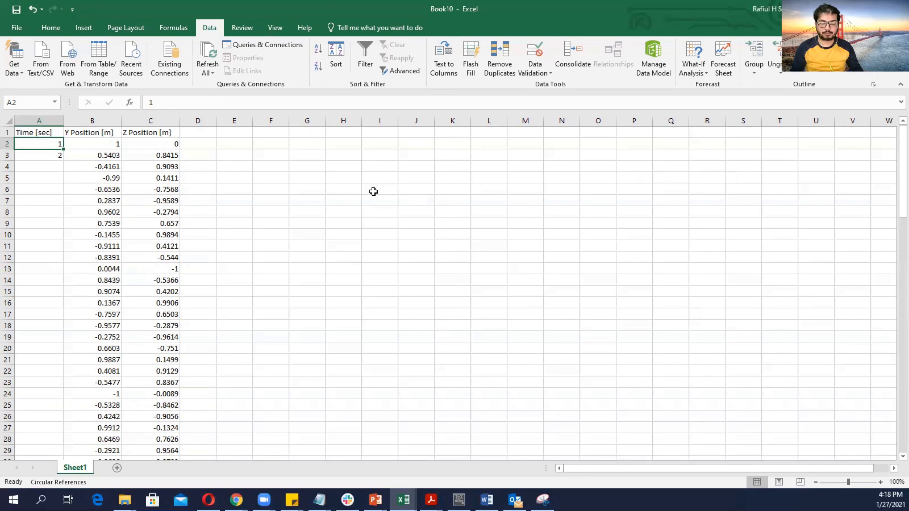
key(shift+Down)
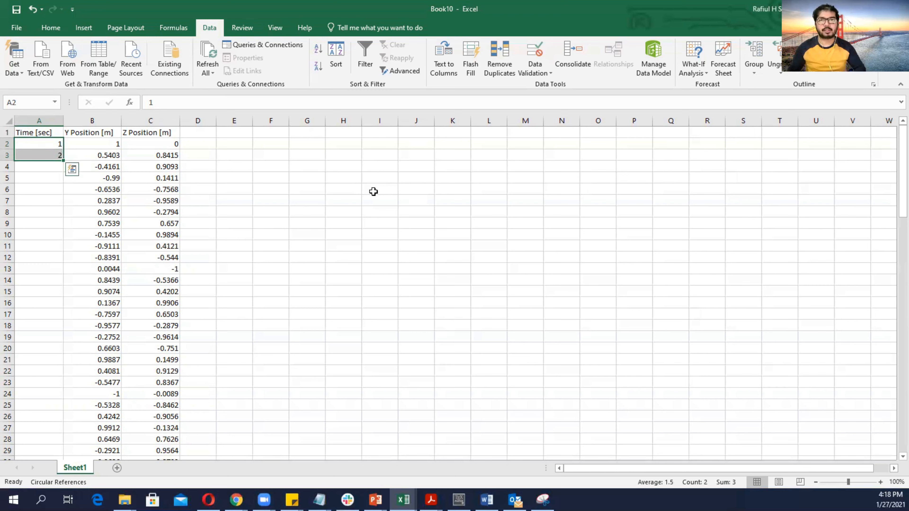
double_click(62, 162)
scroll(260, 251, down, 4)
scroll(260, 251, down, 20)
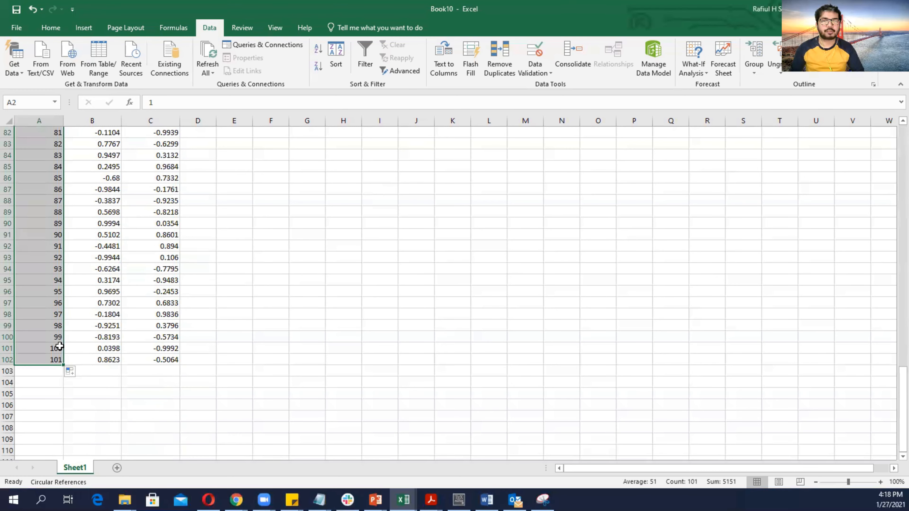
scroll(265, 361, up, 20)
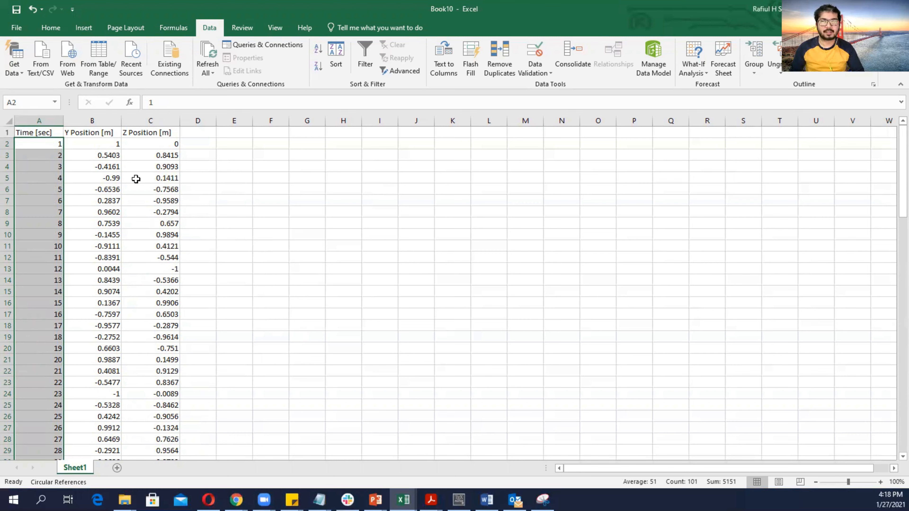
click(238, 179)
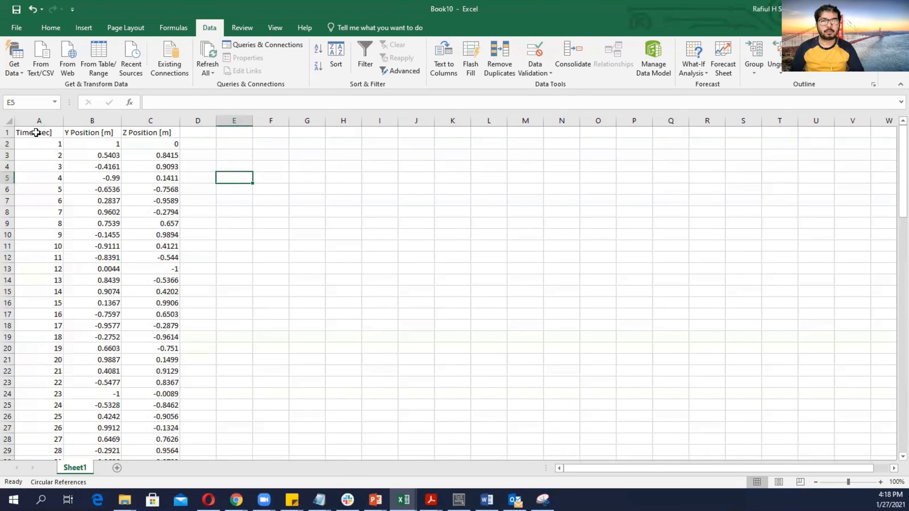
Step: Insert a scatter chart with smooth lines and markers from the time, Y position and Z position columns A to C
click(37, 120)
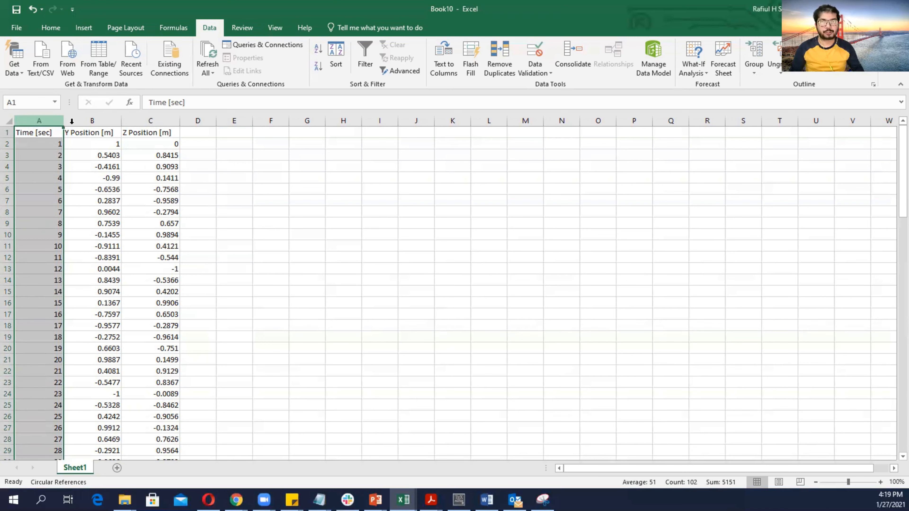
shift+click(93, 120)
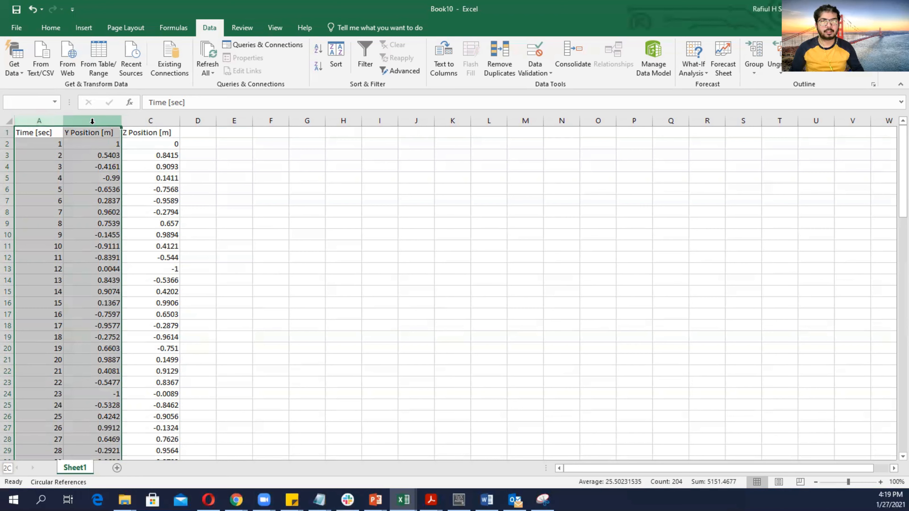
shift+click(141, 120)
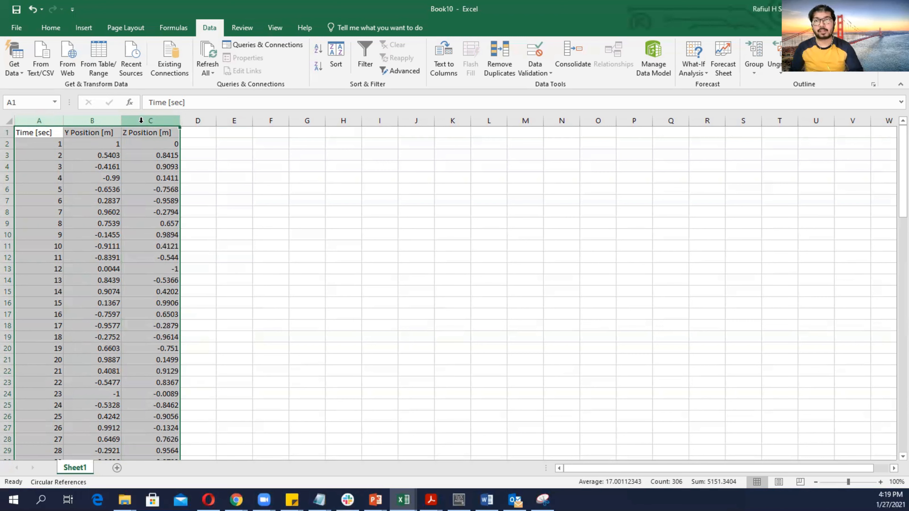
click(81, 30)
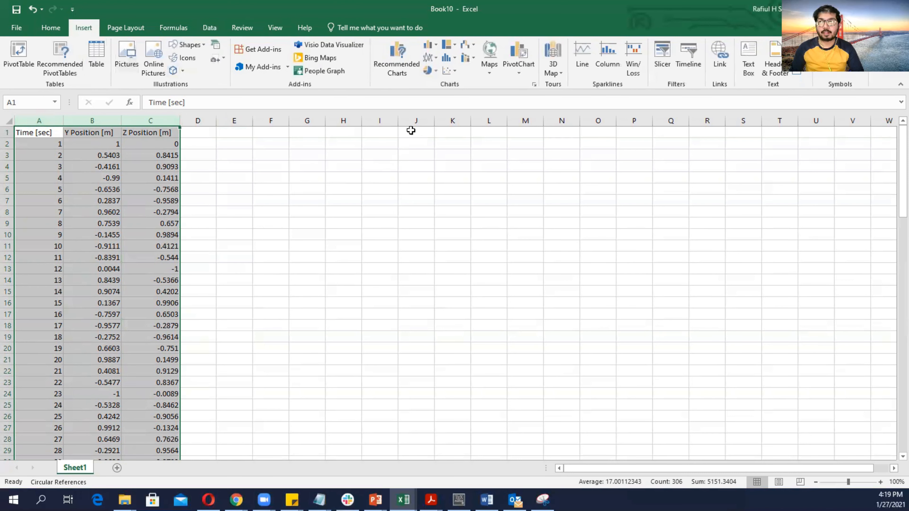
click(452, 70)
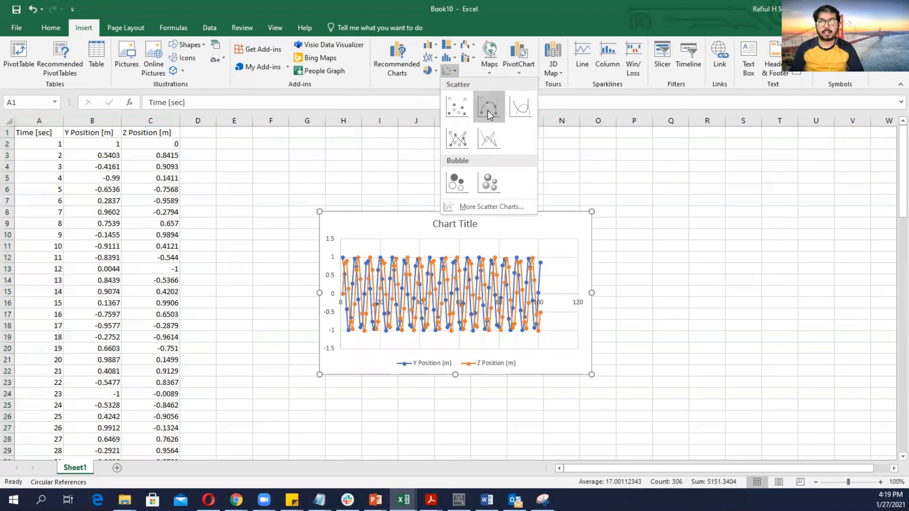
click(488, 110)
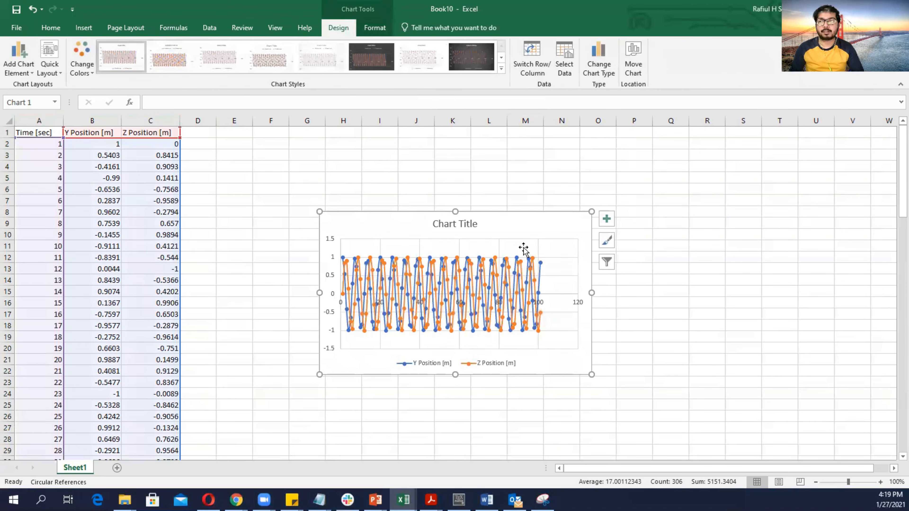
Step: Widen the chart to span about columns G to S and place it beside the upper rows of the data
drag(507, 228, 528, 160)
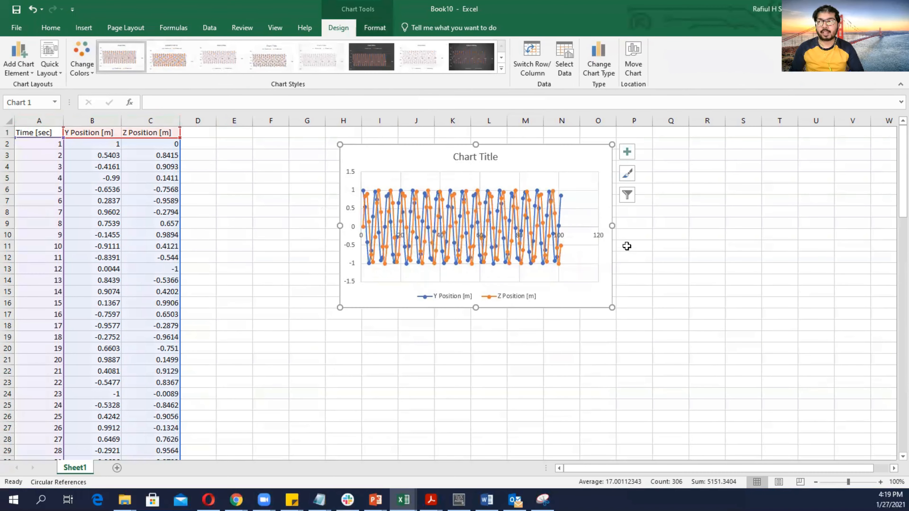
drag(612, 226, 813, 208)
drag(649, 172, 588, 184)
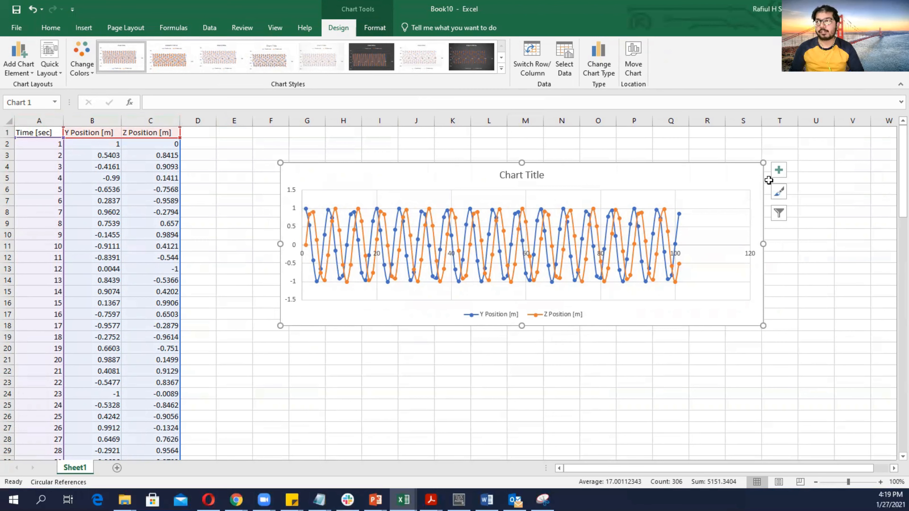
Step: Add axis titles to the chart and set the horizontal axis title to "Time [sec]"
click(780, 171)
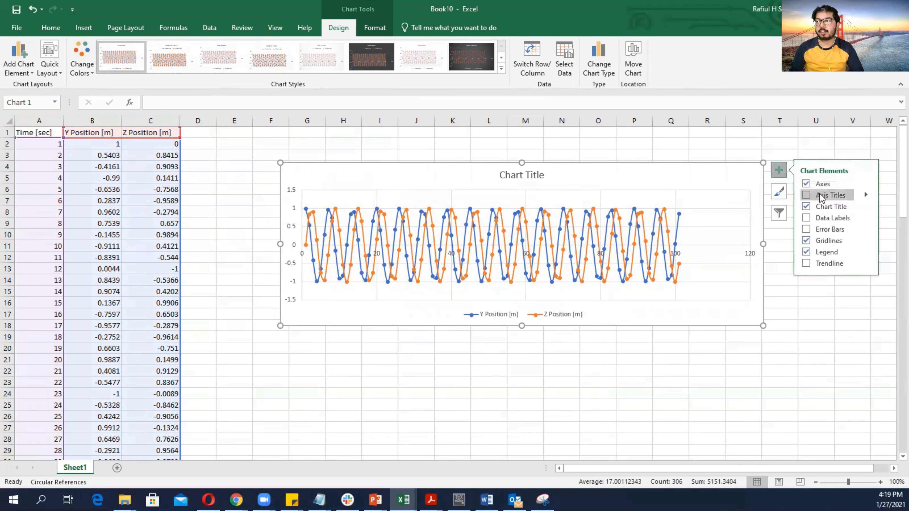
click(820, 195)
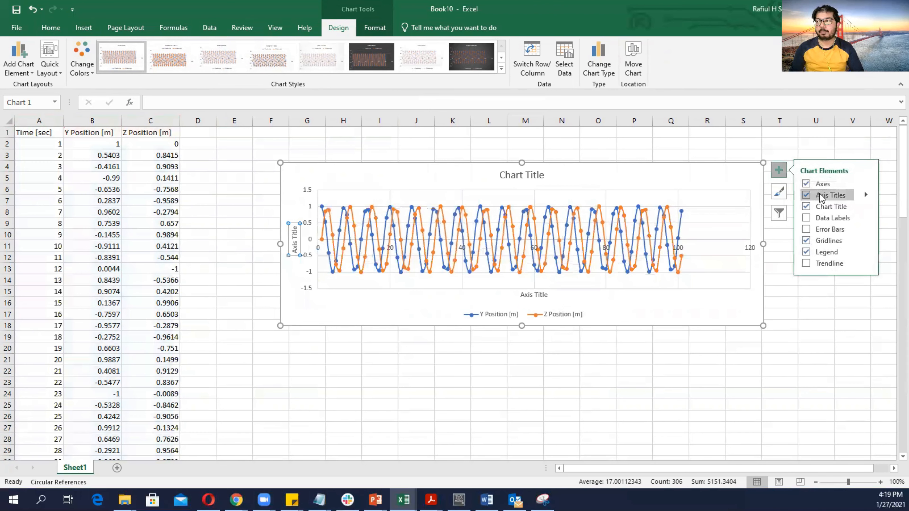
click(539, 297)
double_click(542, 296)
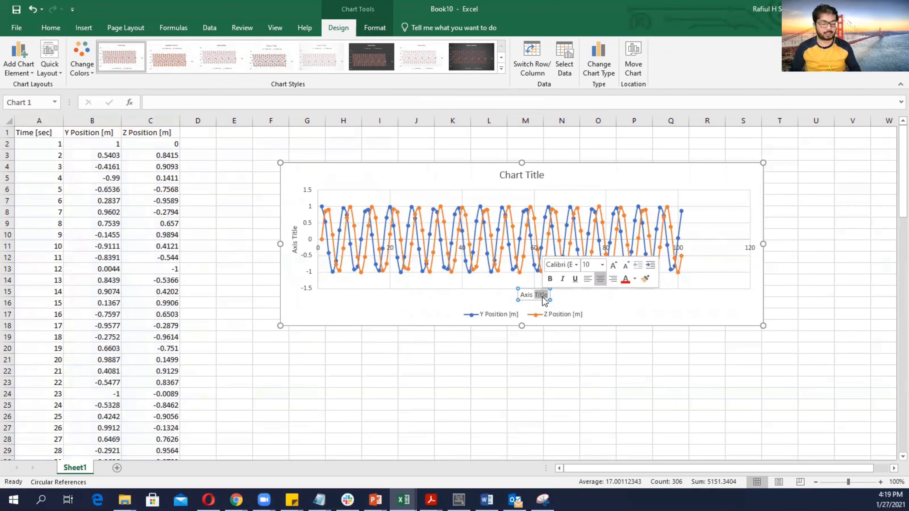
key(ctrl+a)
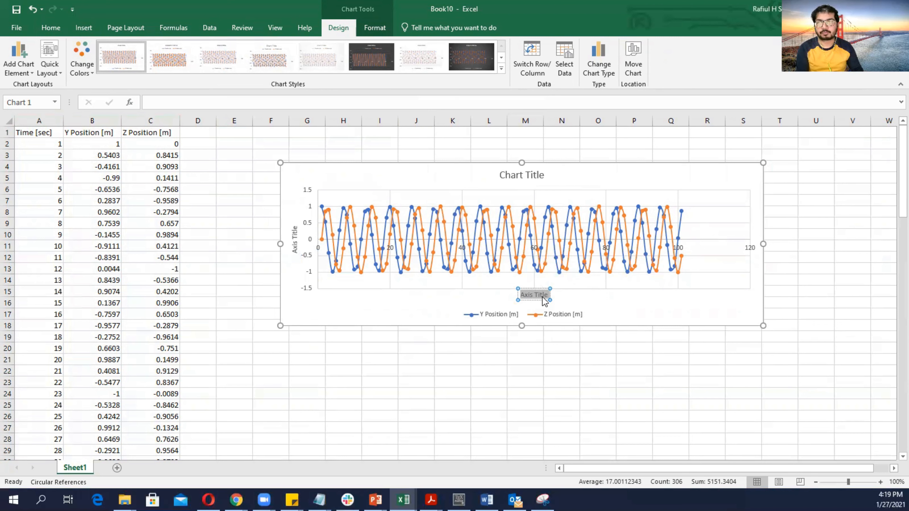
text(Time)
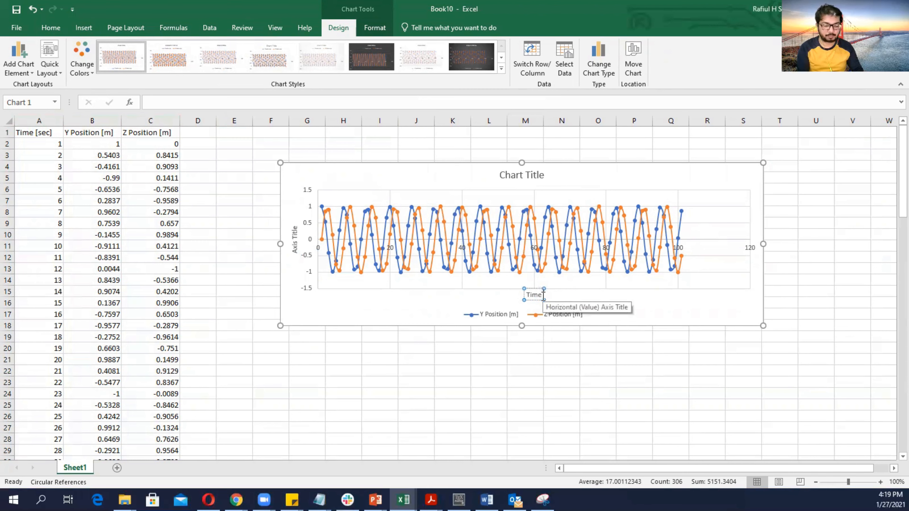
text( [sec])
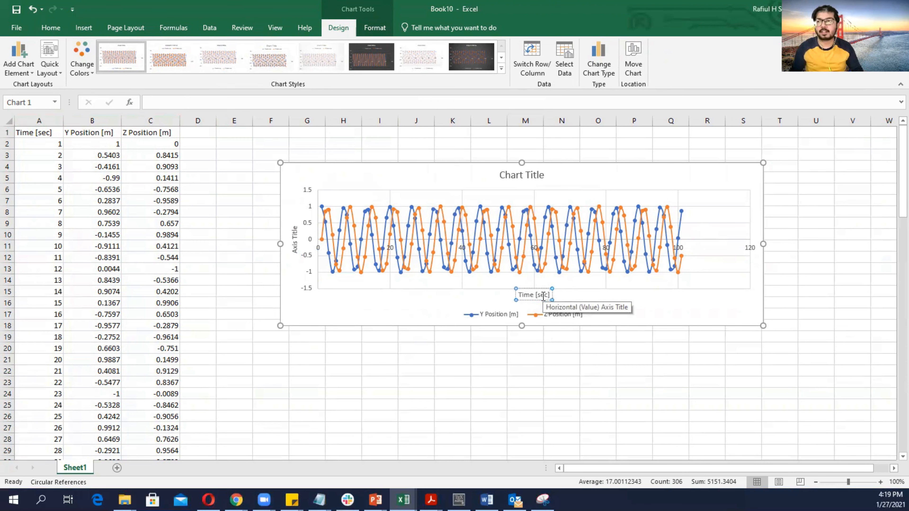
click(691, 309)
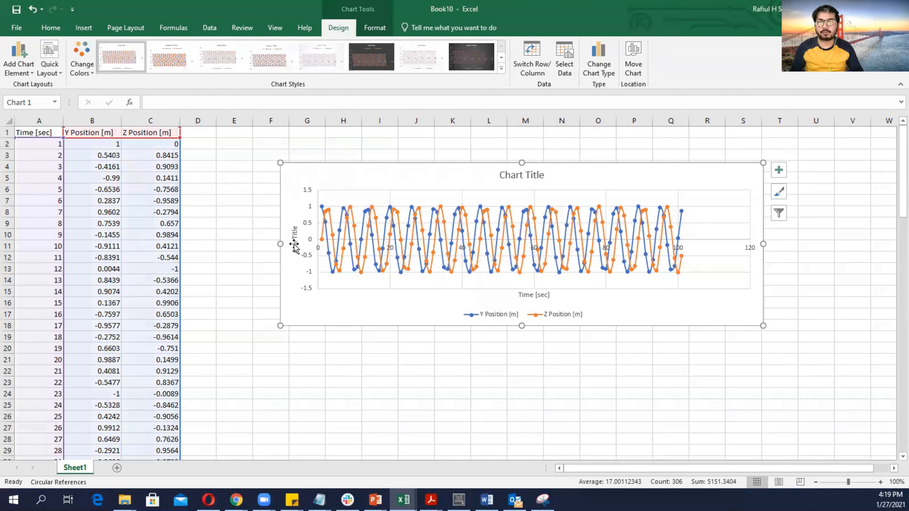
Step: Set the chart's vertical axis title to "Position [m]"
click(294, 246)
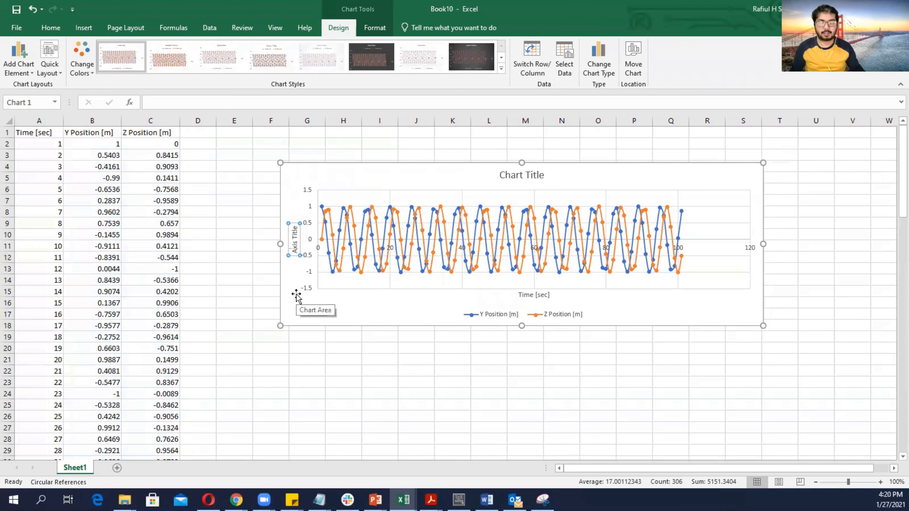
key(ctrl+a)
text(Position [m])
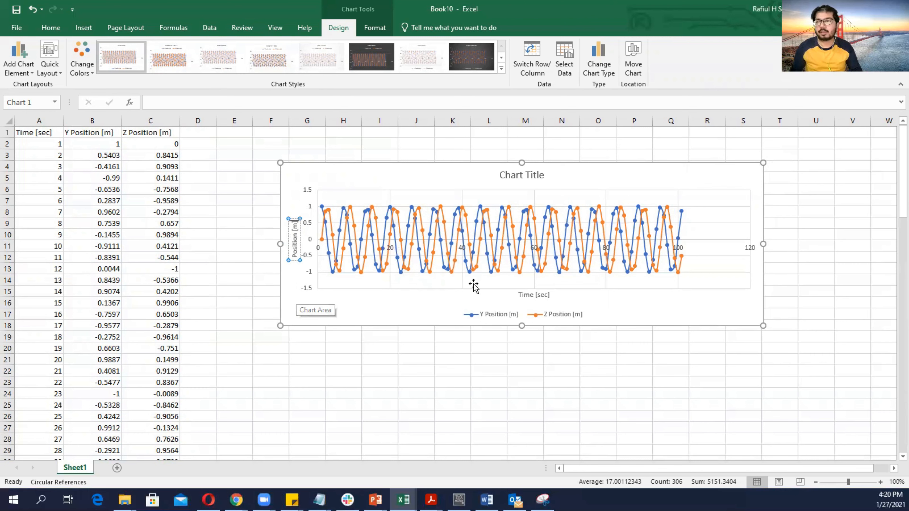
click(705, 317)
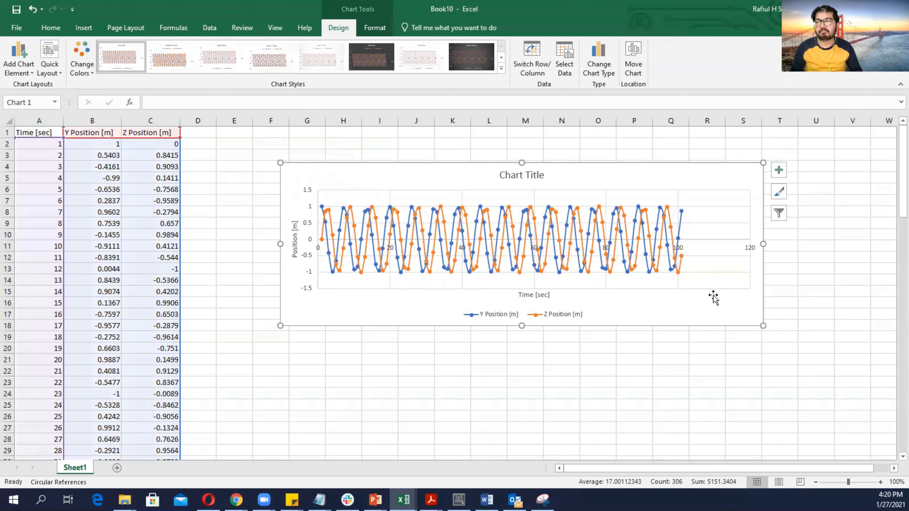
Step: Change the chart title to "Position vs. Time Chart"
click(537, 175)
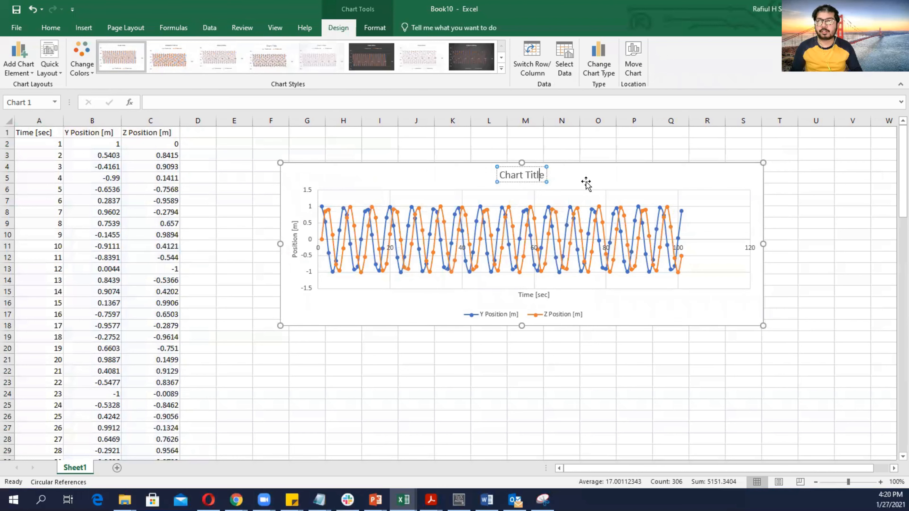
key(ctrl+a)
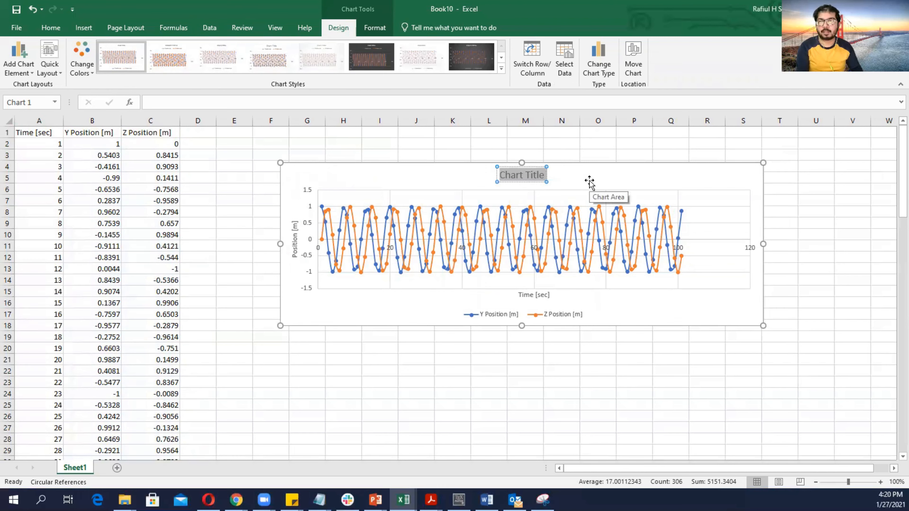
text(Position)
text( v.)
text(s.)
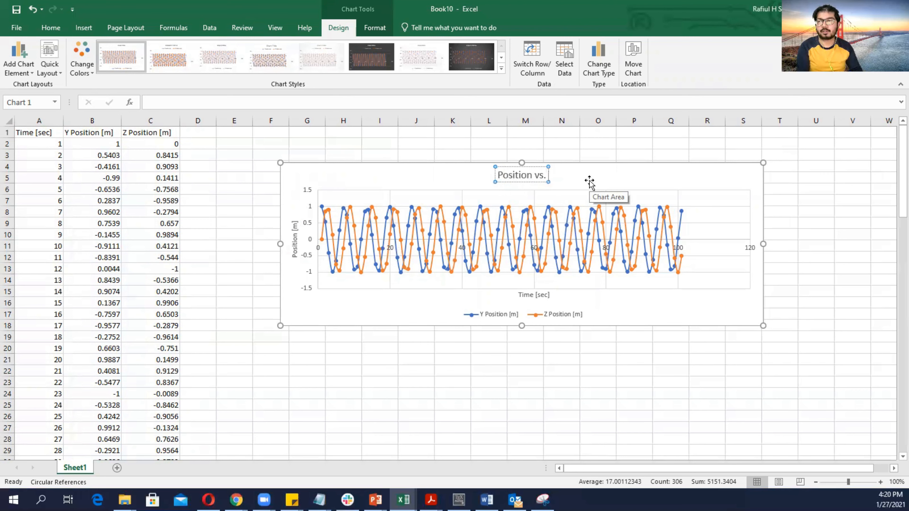
text( Time Chart)
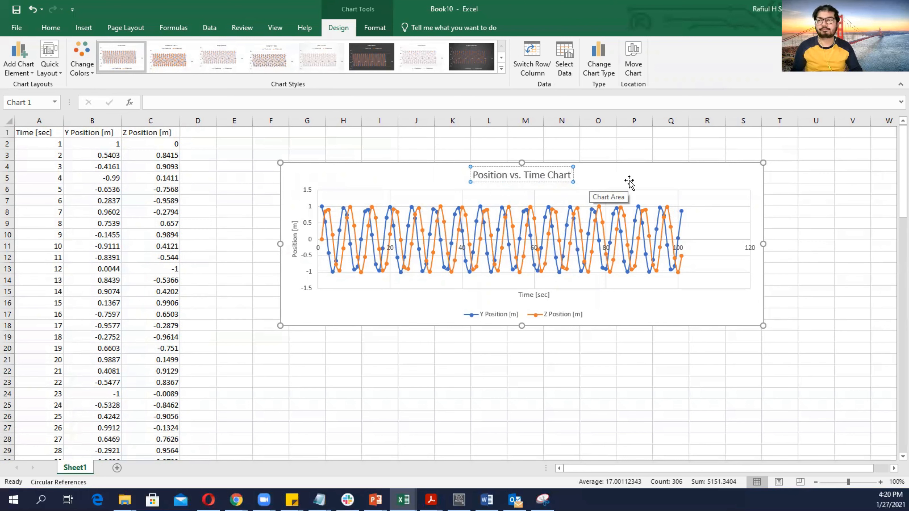
click(627, 182)
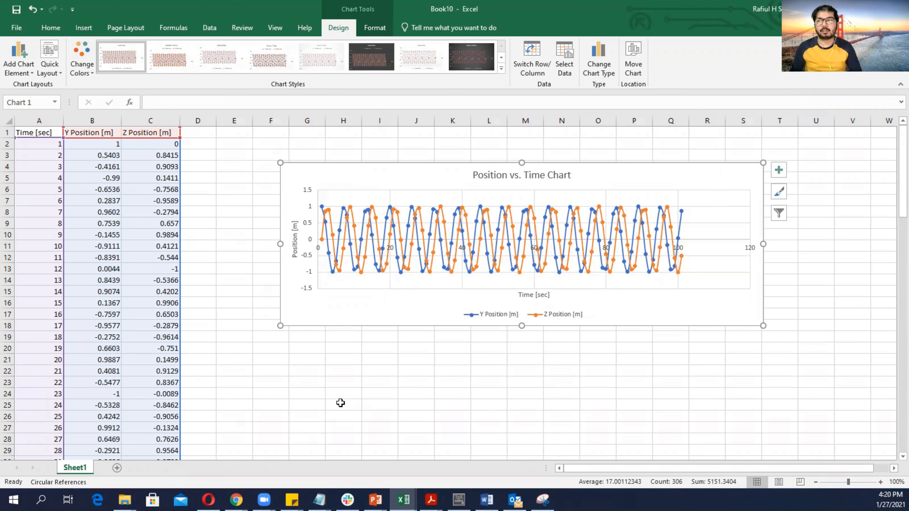
Step: Add a new worksheet and start importing the "Y data" text file from the Lab 2 folder
click(117, 469)
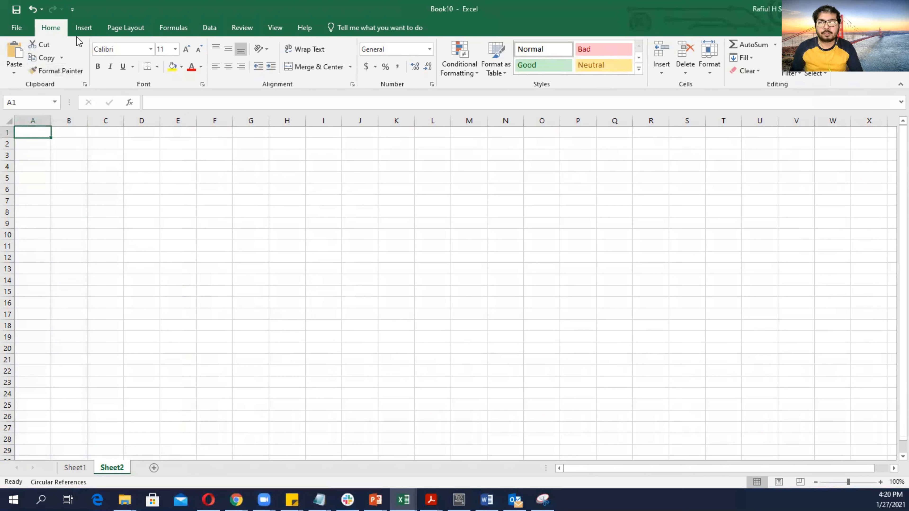
click(212, 29)
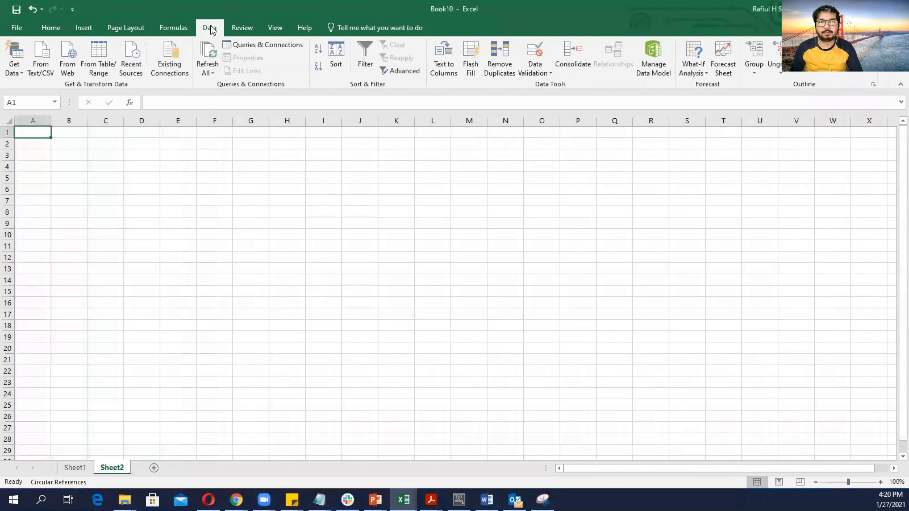
click(40, 59)
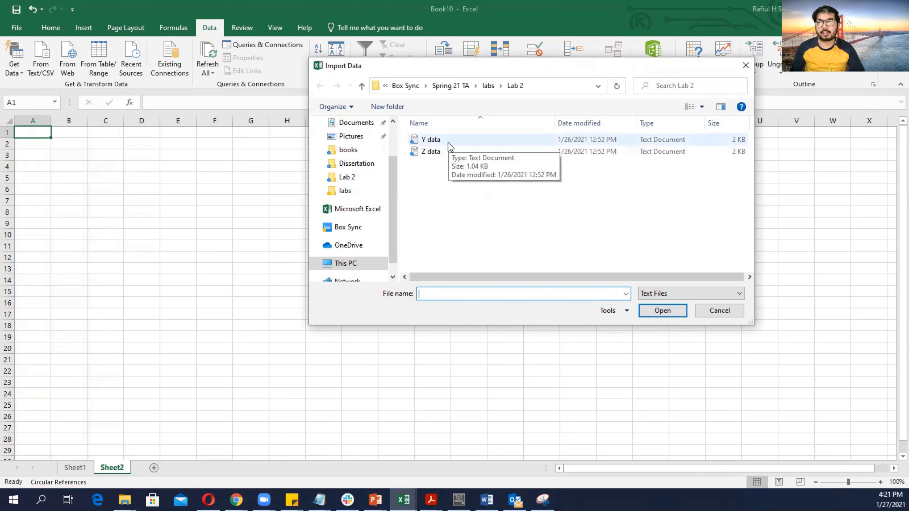
click(448, 142)
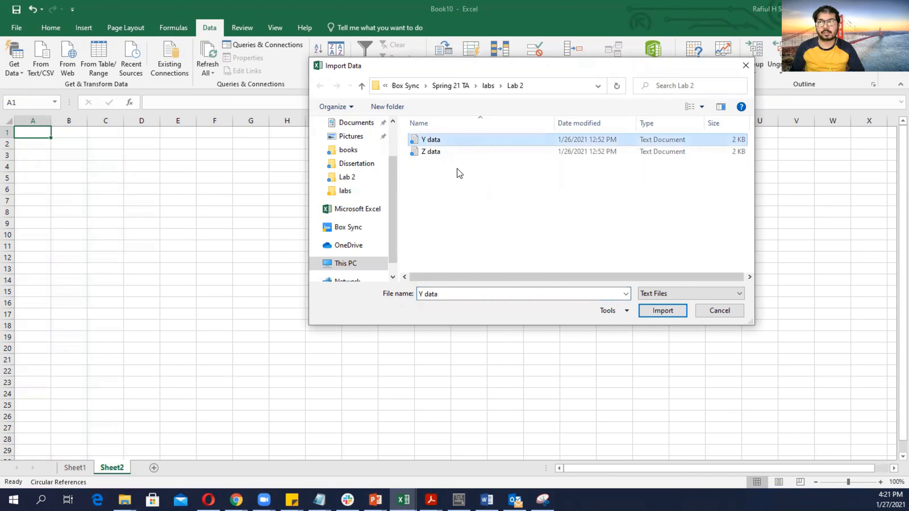
click(669, 312)
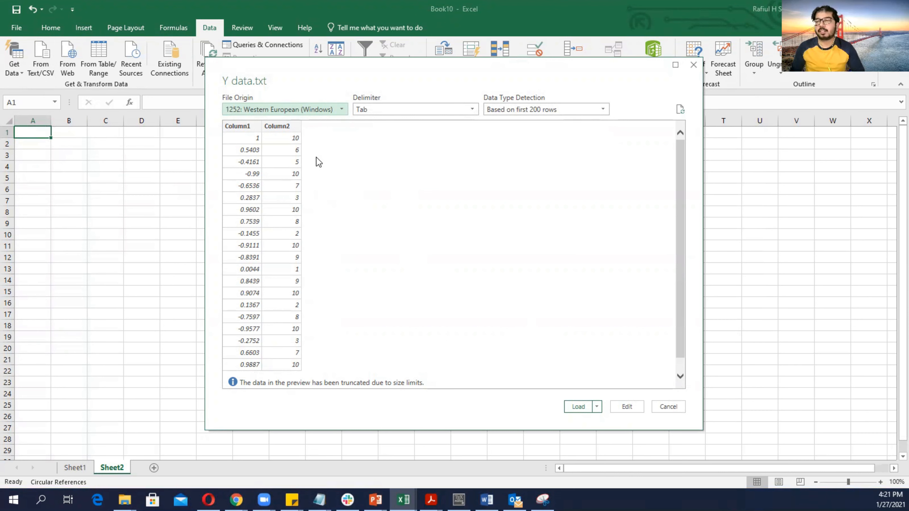
Step: Remove Column2 from the Y data query in the Power Query Editor and load the remaining column into the workbook
click(282, 128)
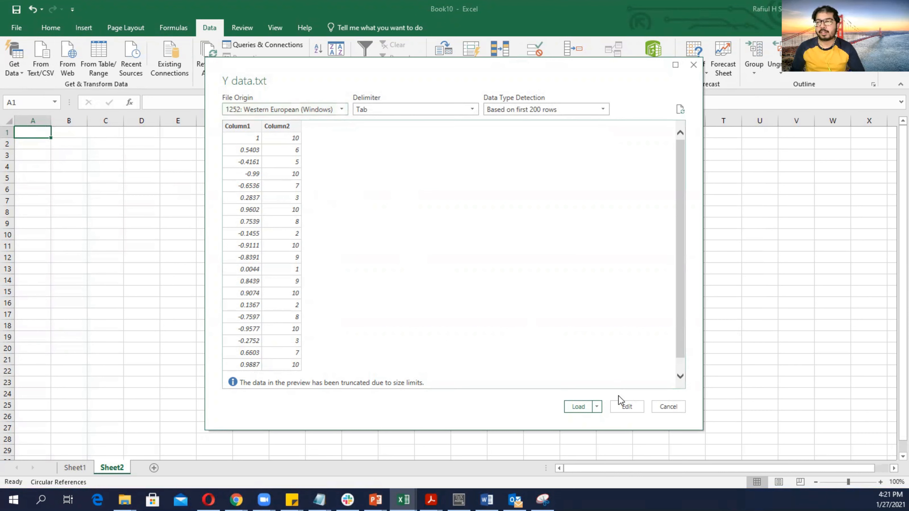
click(627, 407)
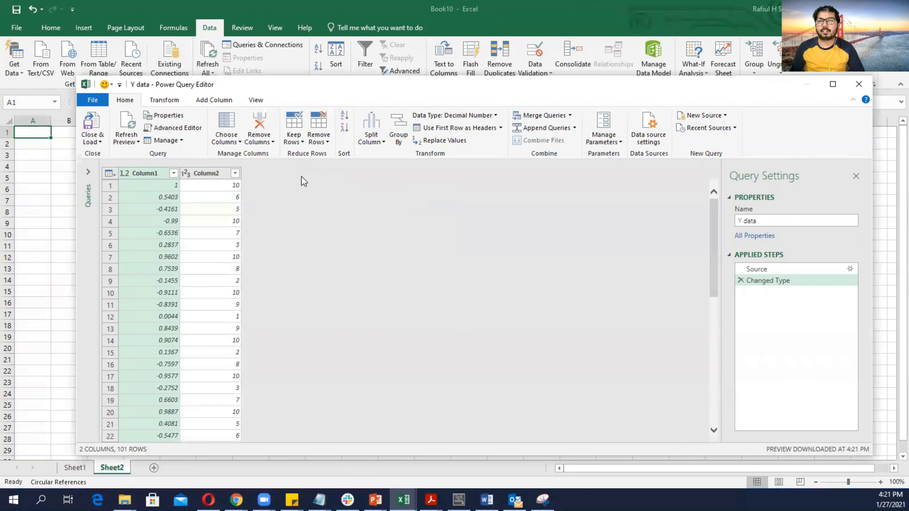
click(217, 173)
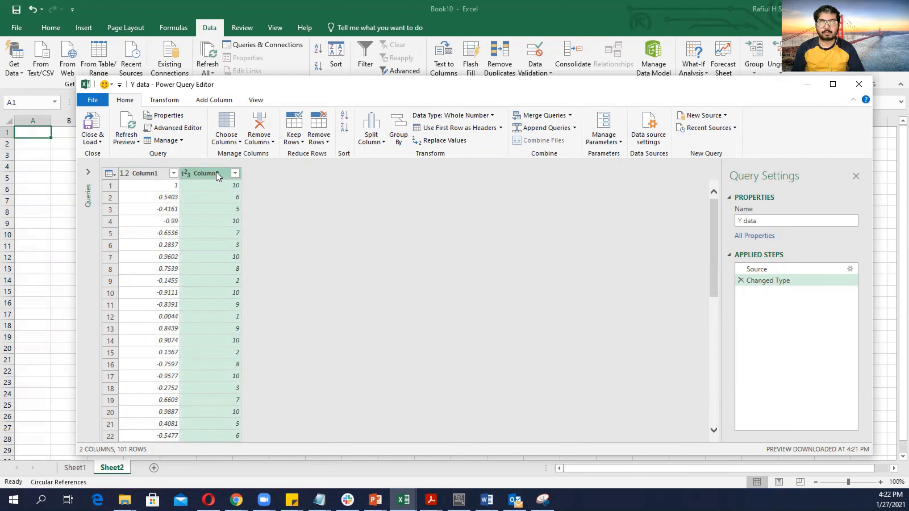
key(Delete)
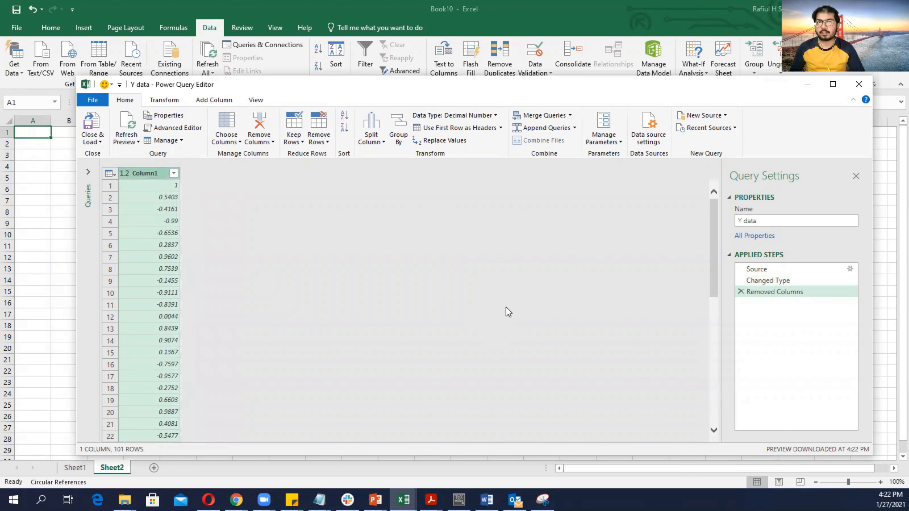
click(92, 128)
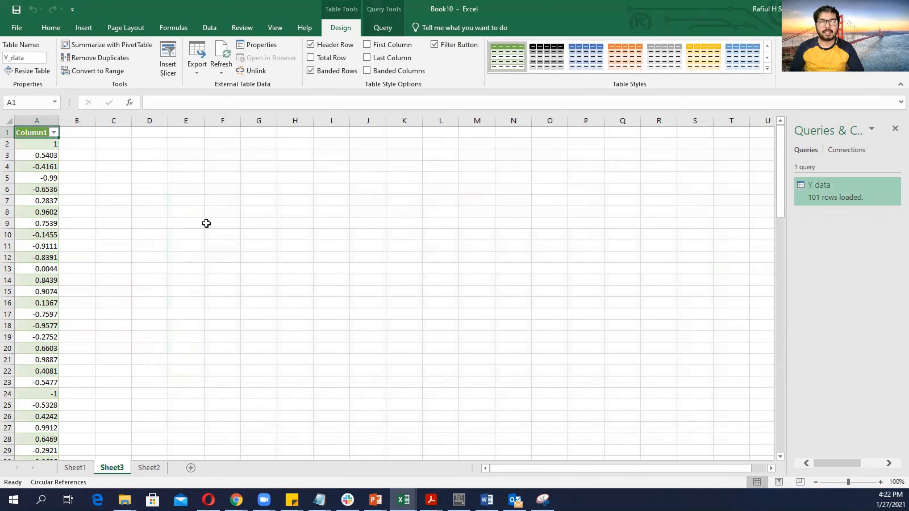
Step: Try to copy the entire column A of imported Y data and paste it starting at cell B2
click(42, 119)
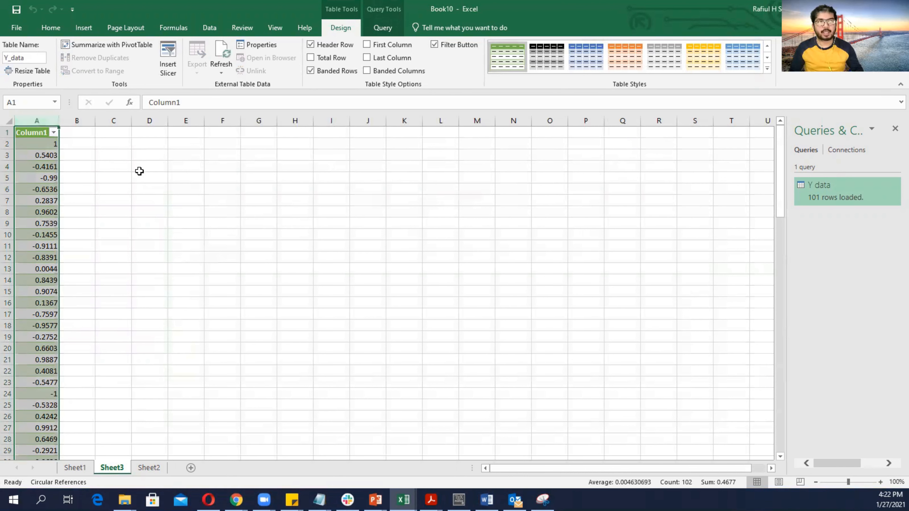
key(ctrl+c)
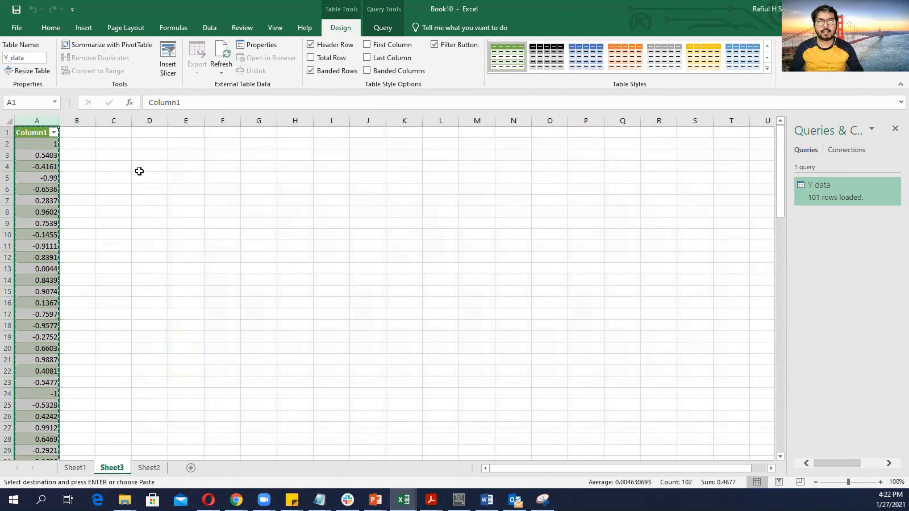
click(86, 143)
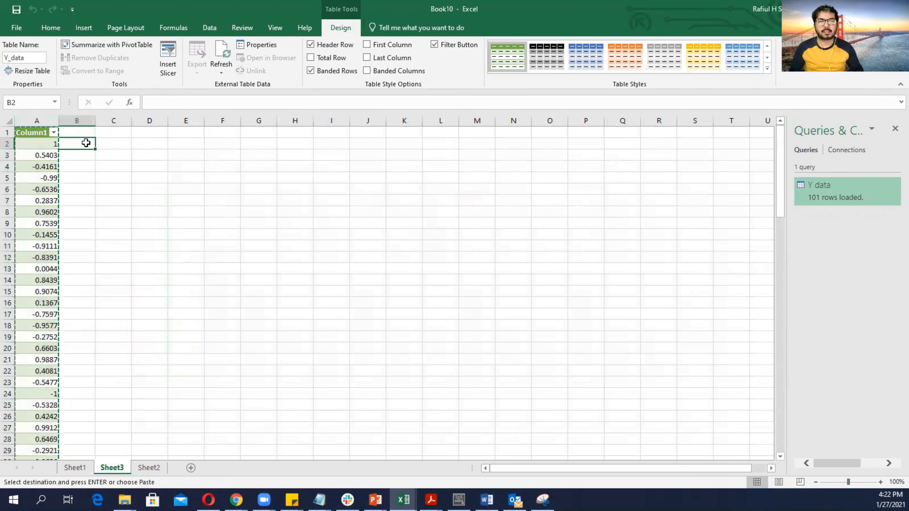
key(ctrl+v)
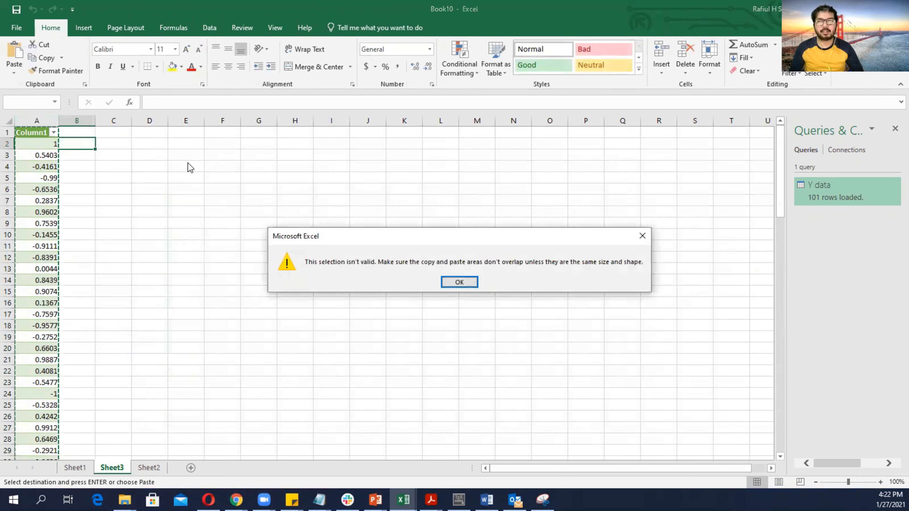
click(466, 282)
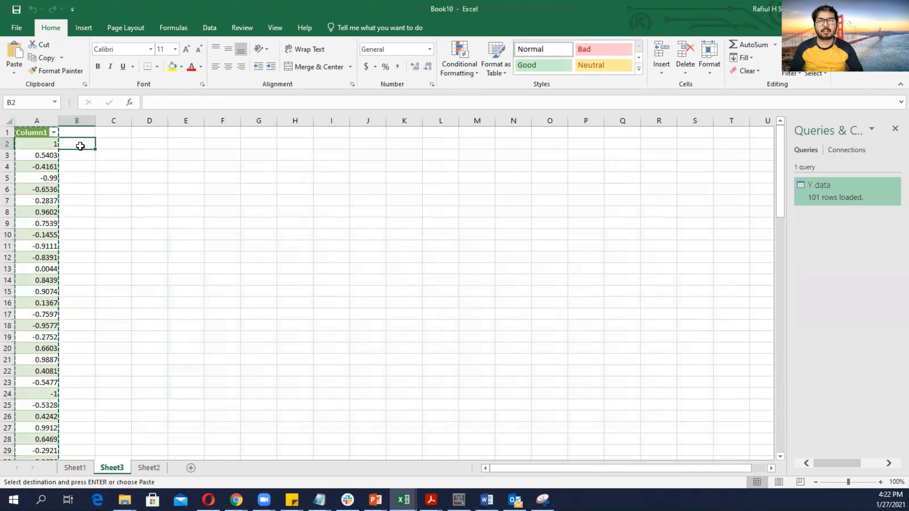
key(ctrl+v)
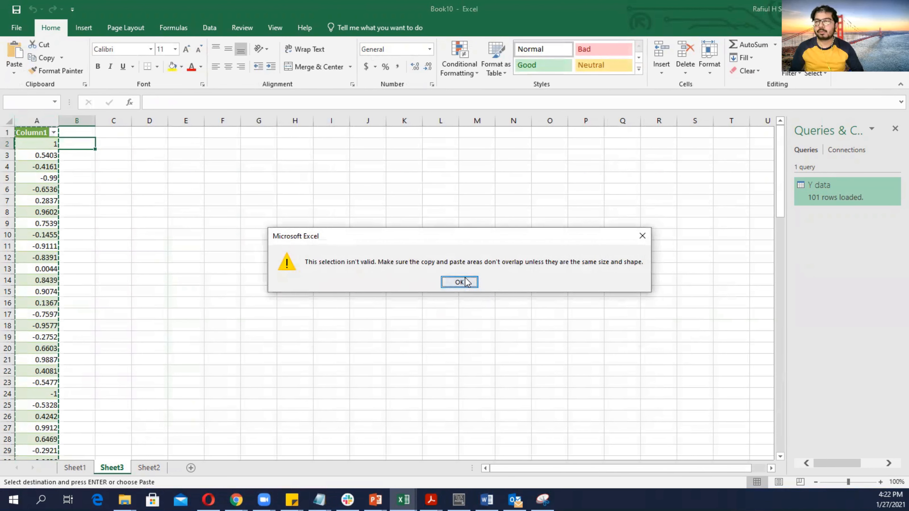
click(461, 283)
click(146, 178)
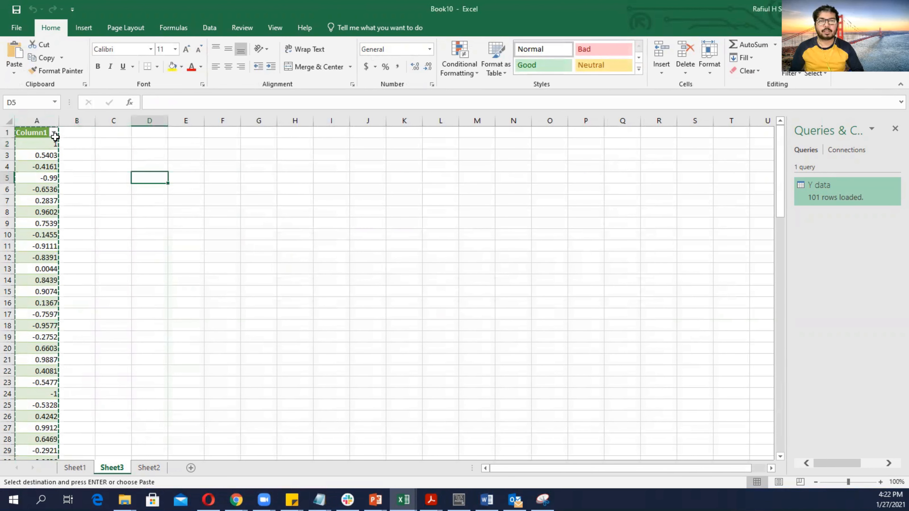
key(Down)
Step: Move the imported Y data table, including its header, from A1 so that it starts at cell B2
click(33, 135)
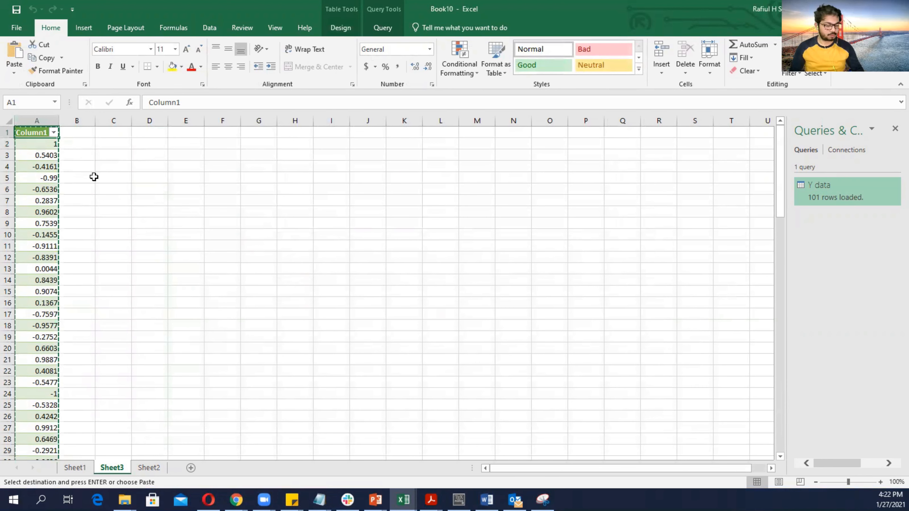
key(ctrl+shift+Down)
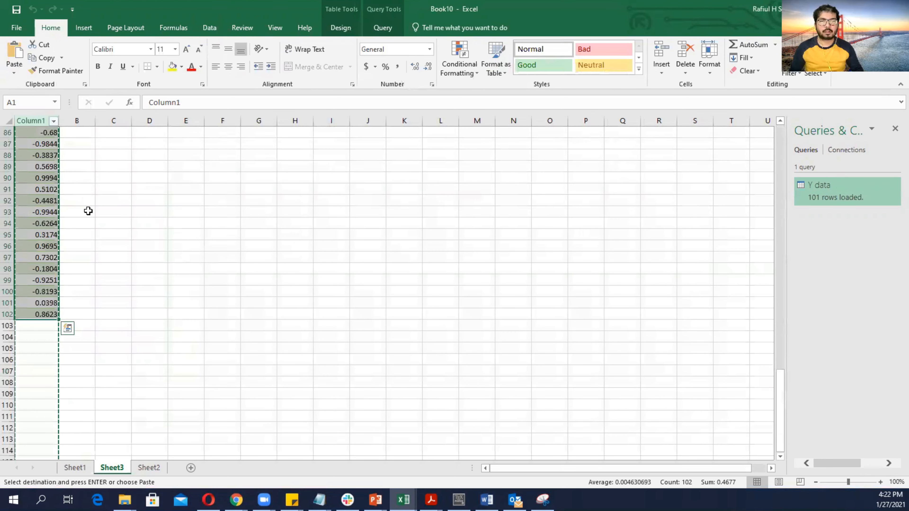
key(ctrl+c)
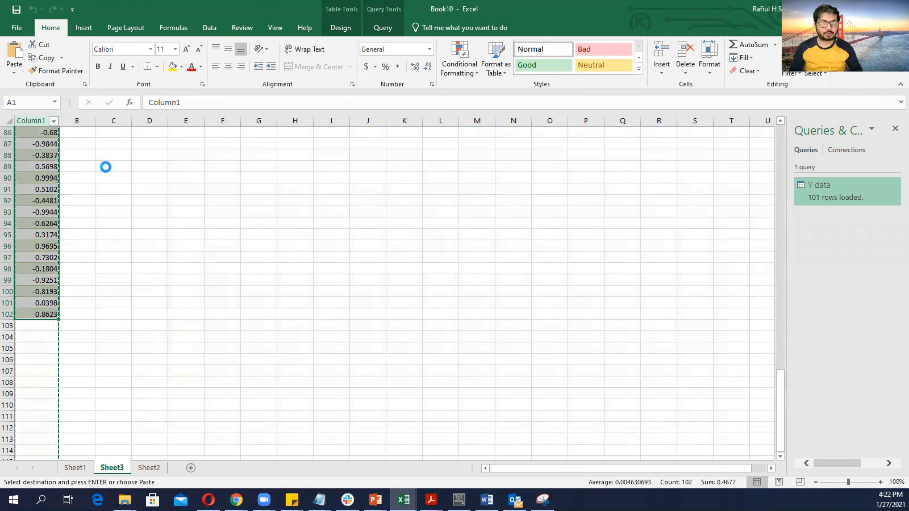
scroll(106, 167, up, 20)
click(84, 144)
key(Return)
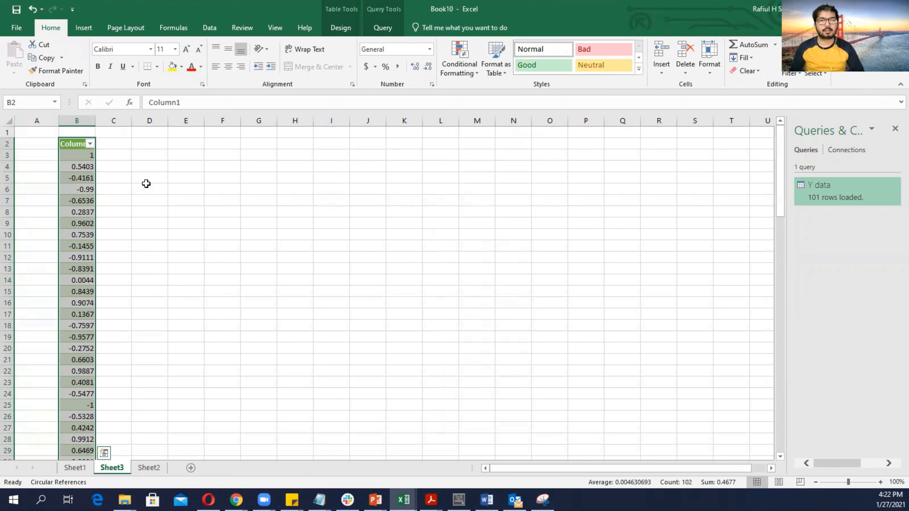
click(118, 147)
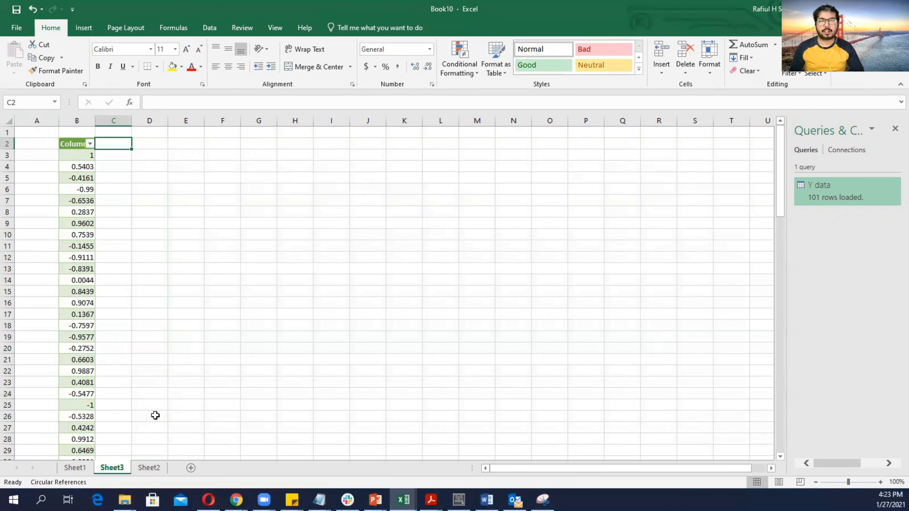
Step: Go back to Sheet1 and read the PowerPoint lab slides through the exercise on filtering data in a separate worksheet
click(149, 468)
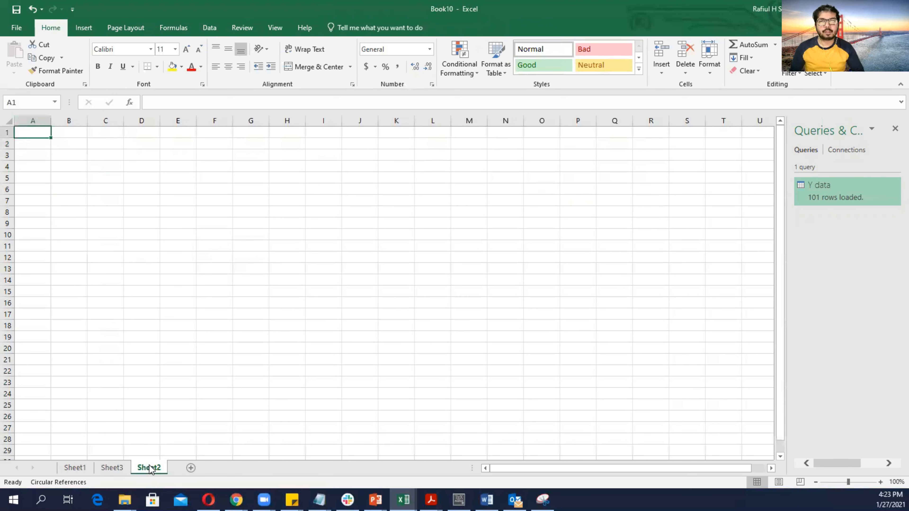
click(75, 467)
click(207, 212)
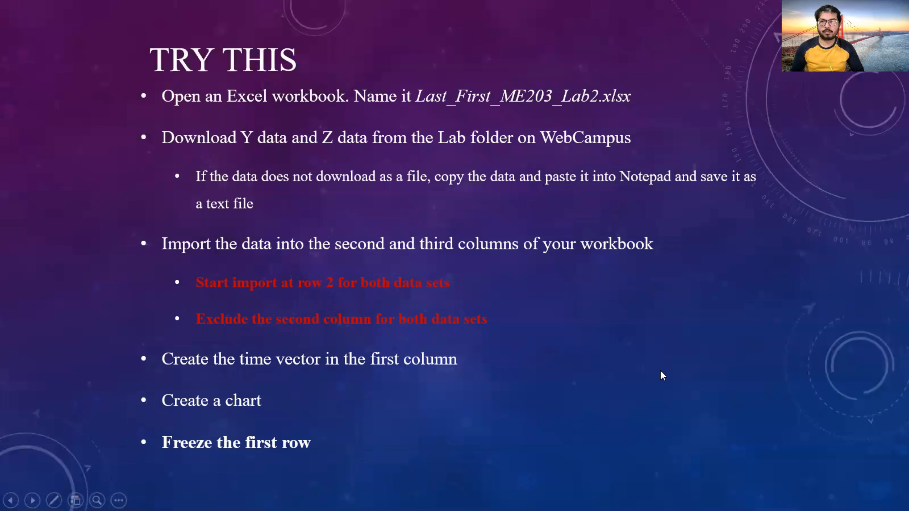
click(663, 375)
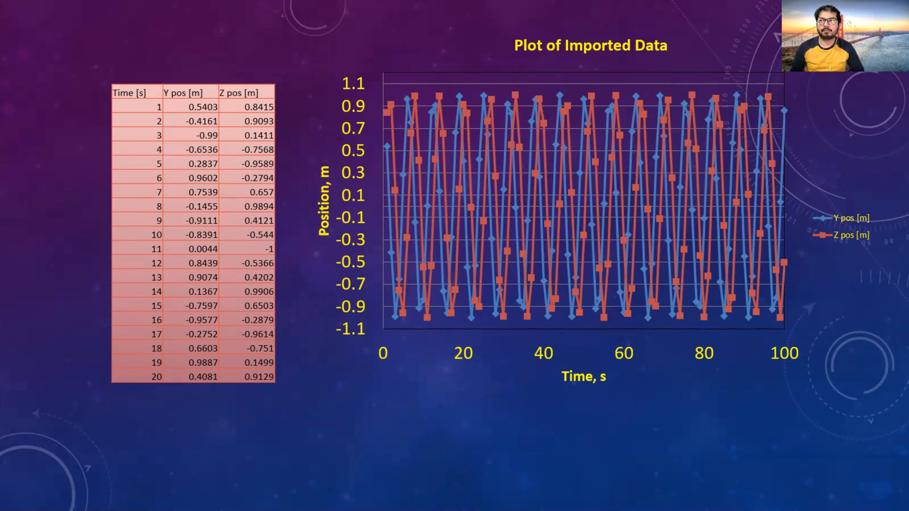
key(Right)
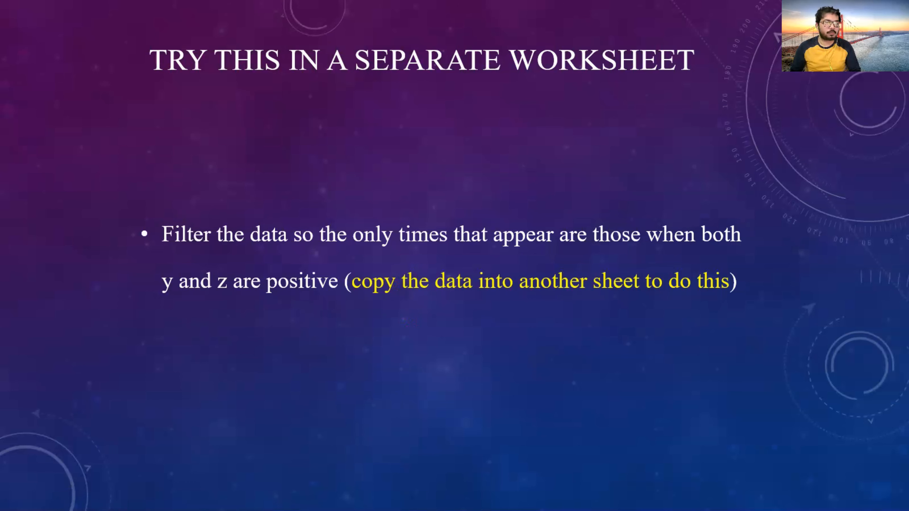
key(alt+Tab)
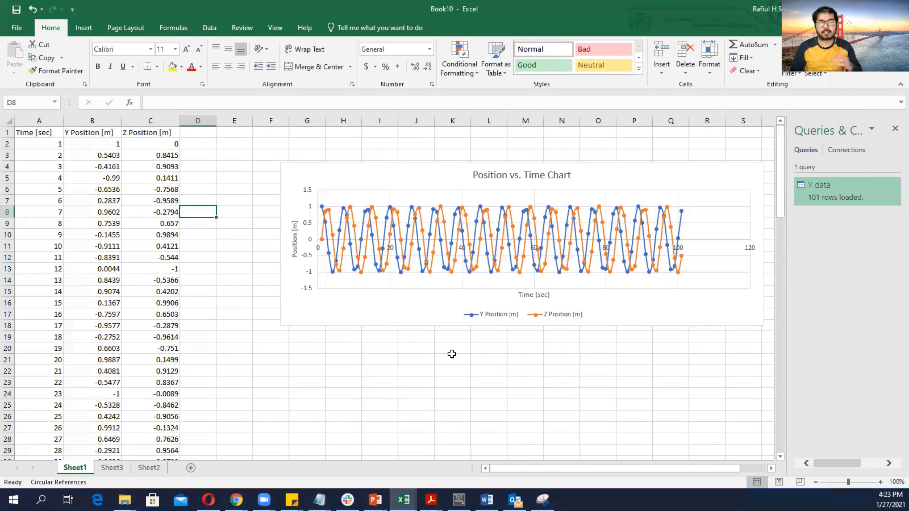
Step: Copy the time, Y position and Z position columns (A to C) from Sheet1 to Sheet2, starting at A1
click(36, 121)
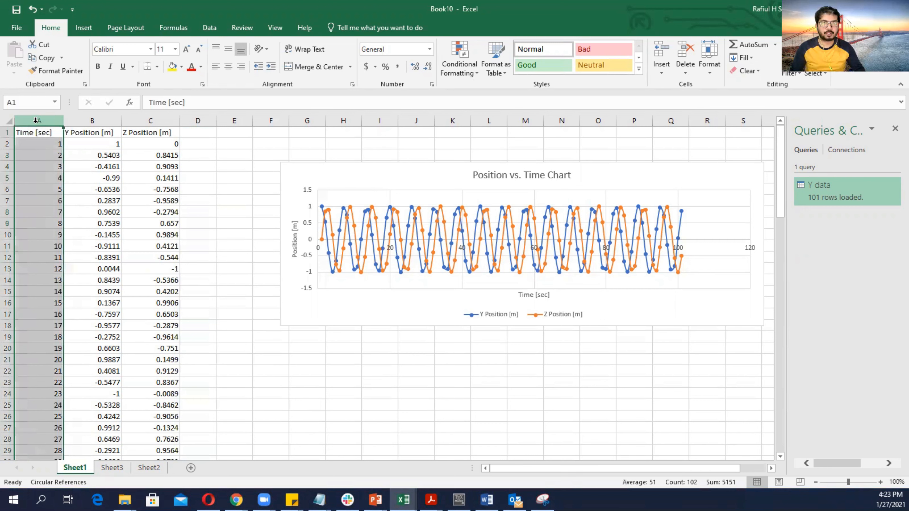
drag(36, 120, 150, 119)
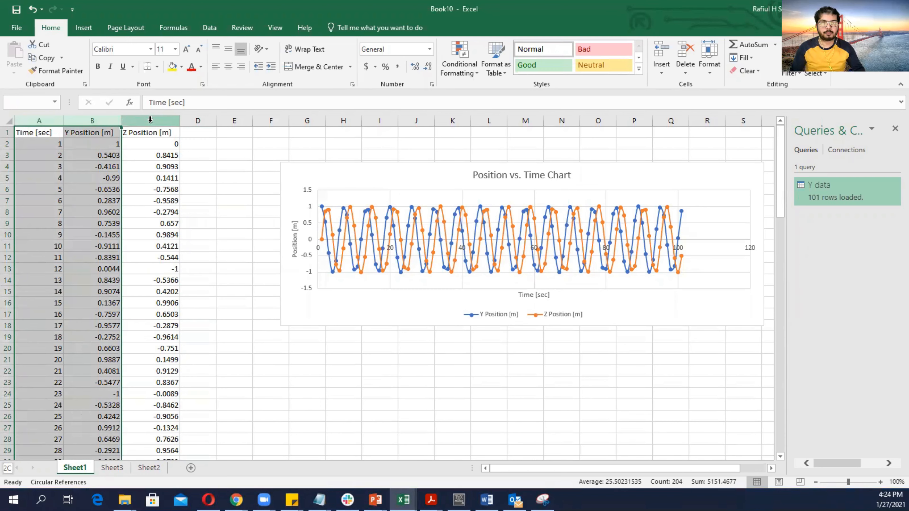
drag(151, 119, 150, 120)
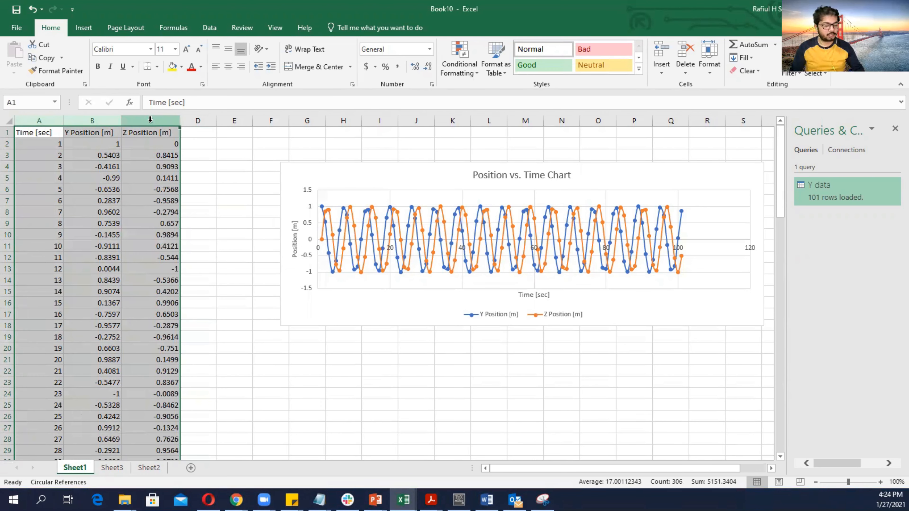
key(ctrl+c)
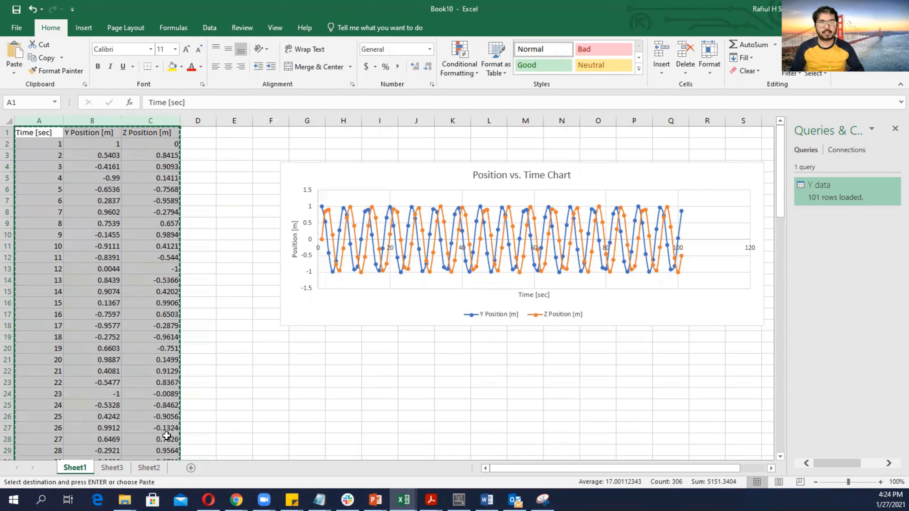
click(147, 470)
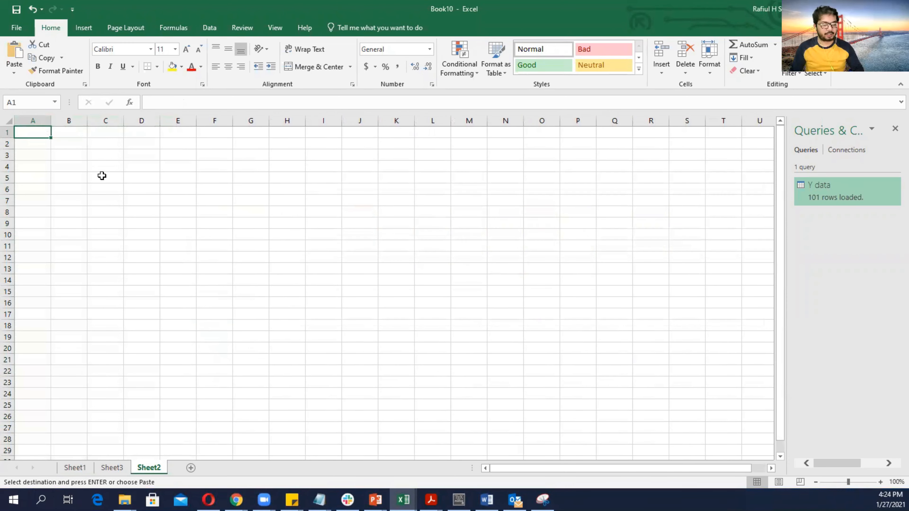
key(ctrl+v)
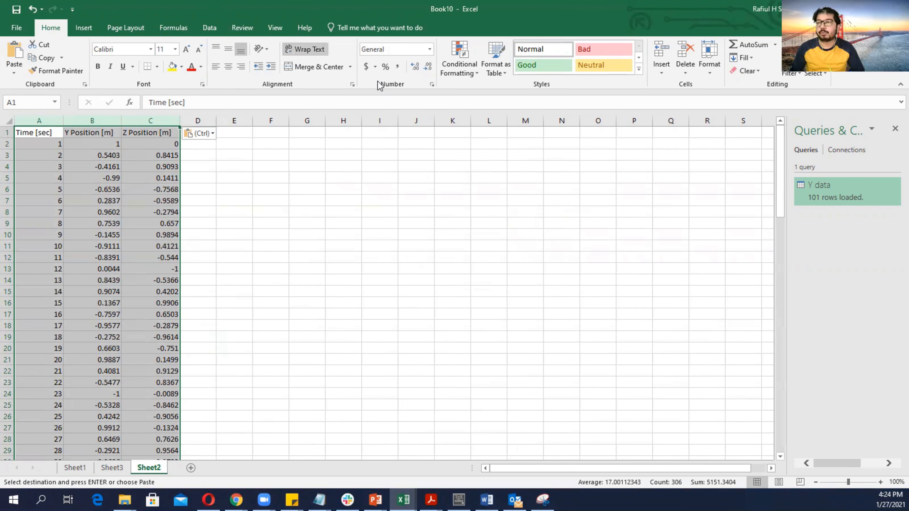
Step: Turn on header filters for the Time, Y Position and Z Position columns of Sheet2
double_click(696, 18)
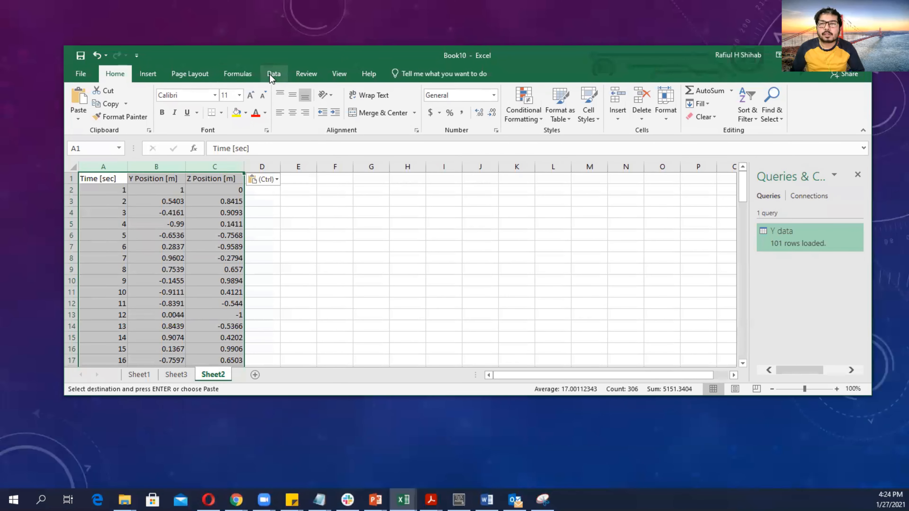
click(277, 76)
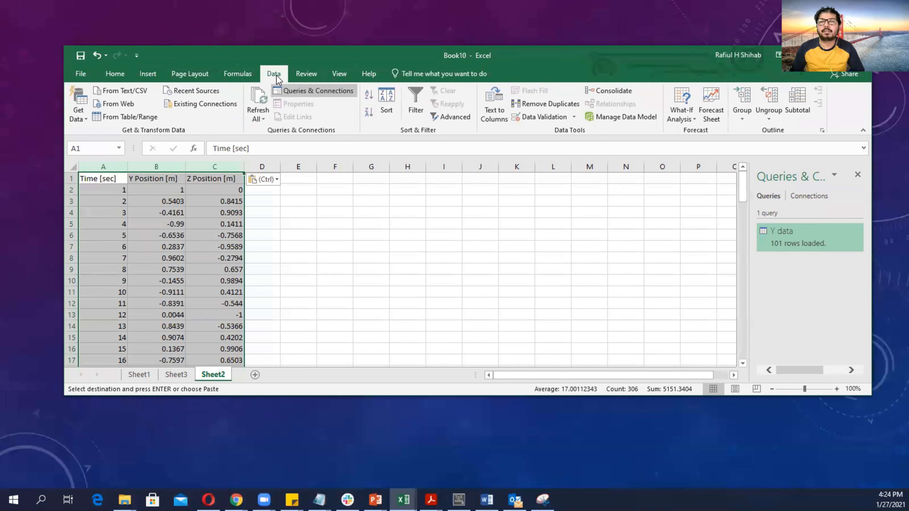
click(419, 98)
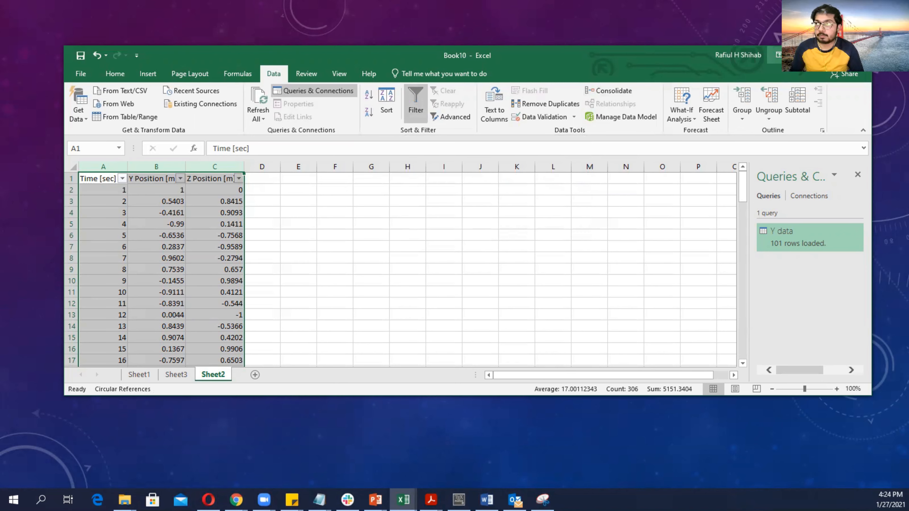
click(832, 55)
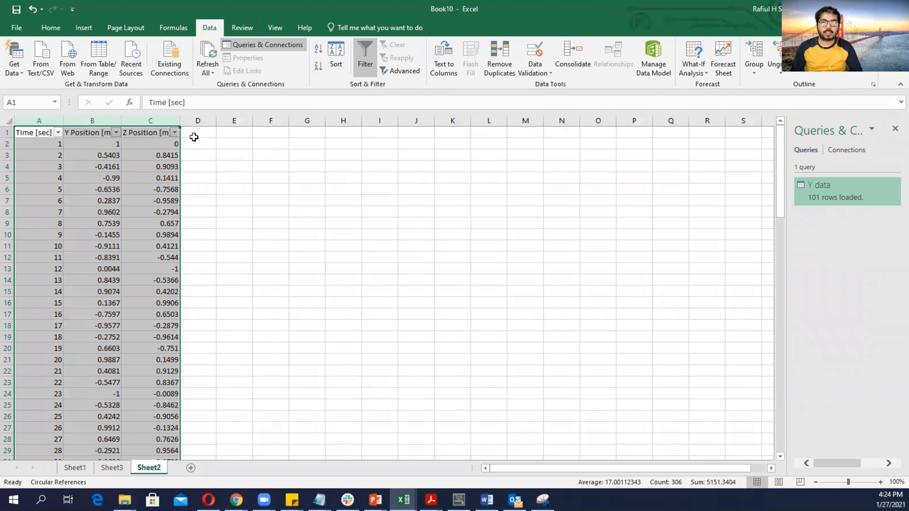
click(193, 137)
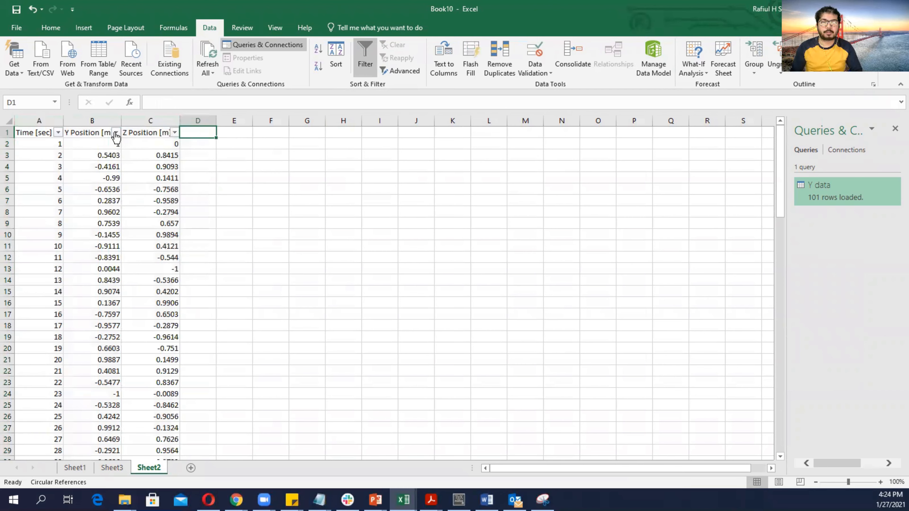
Step: Filter the Y Position column with a number filter to show only values greater than 0
click(116, 133)
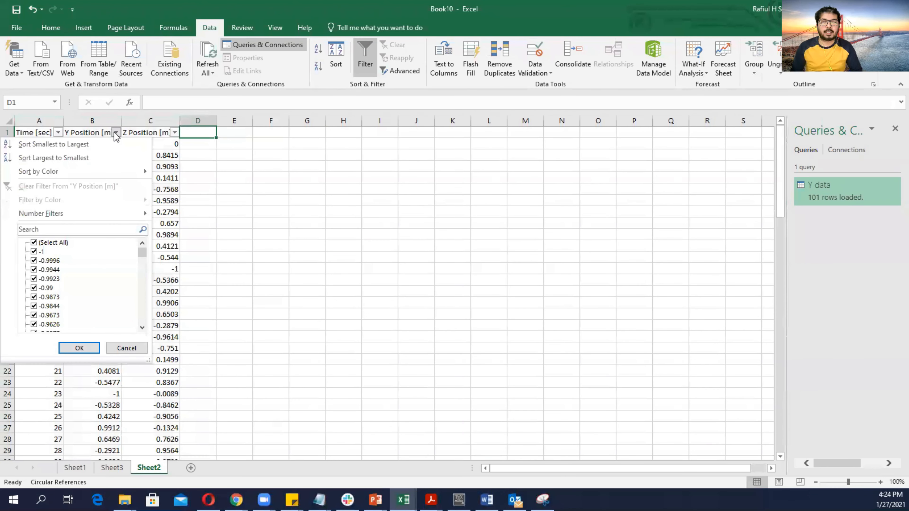
mouse_move(110, 215)
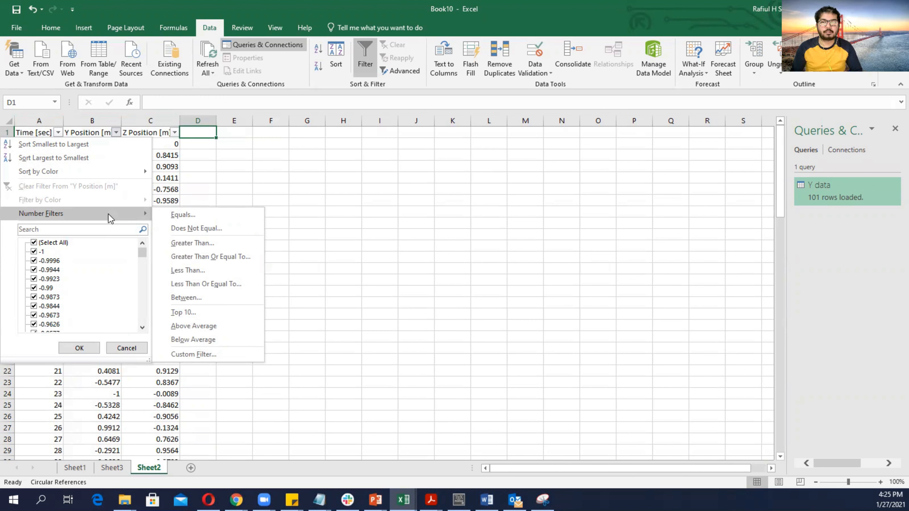
click(219, 244)
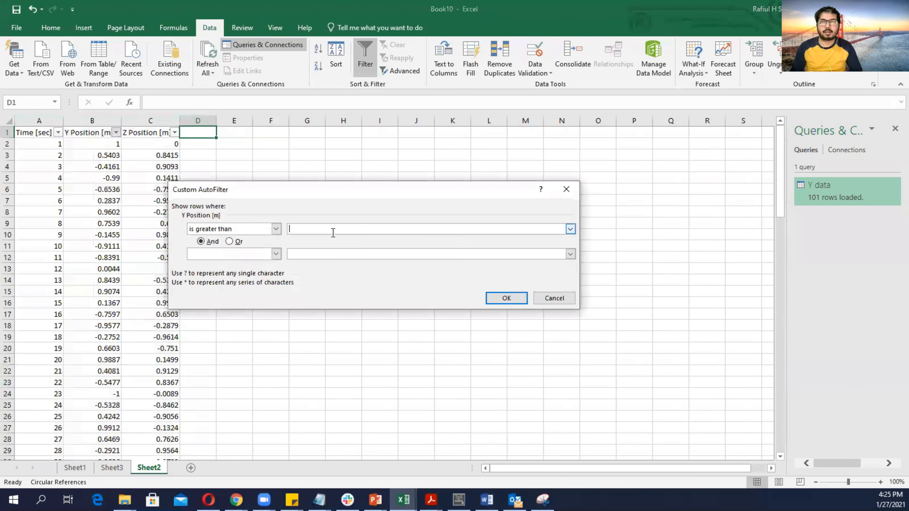
text(0)
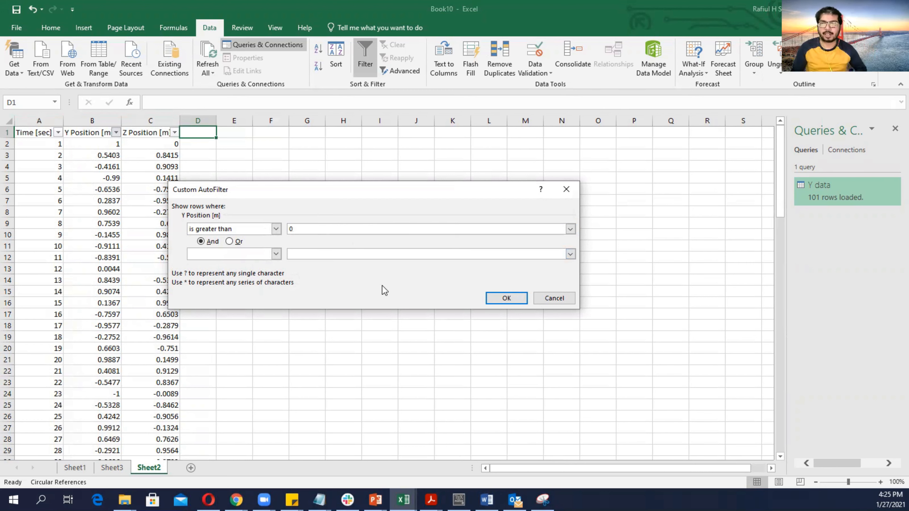
click(503, 299)
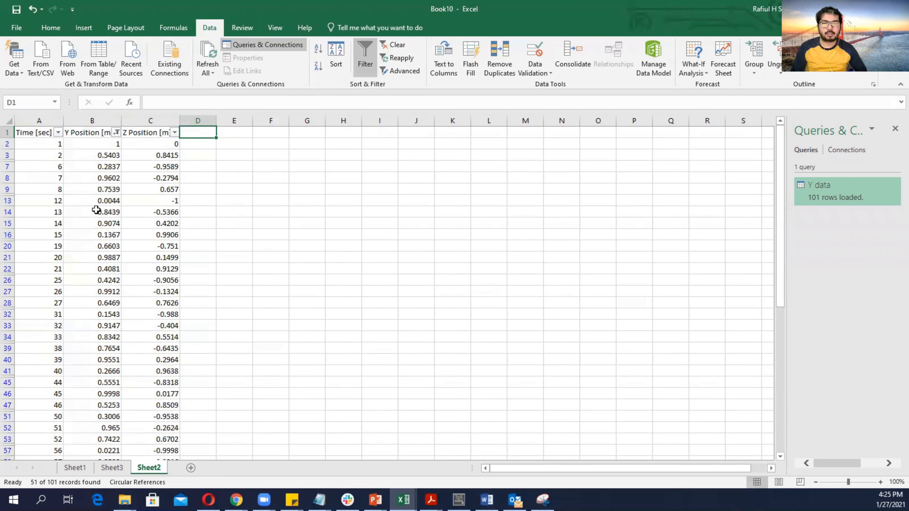
Step: Filter the Z Position column with a number filter to show only values greater than 0
scroll(96, 210, down, 3)
scroll(96, 210, down, 5)
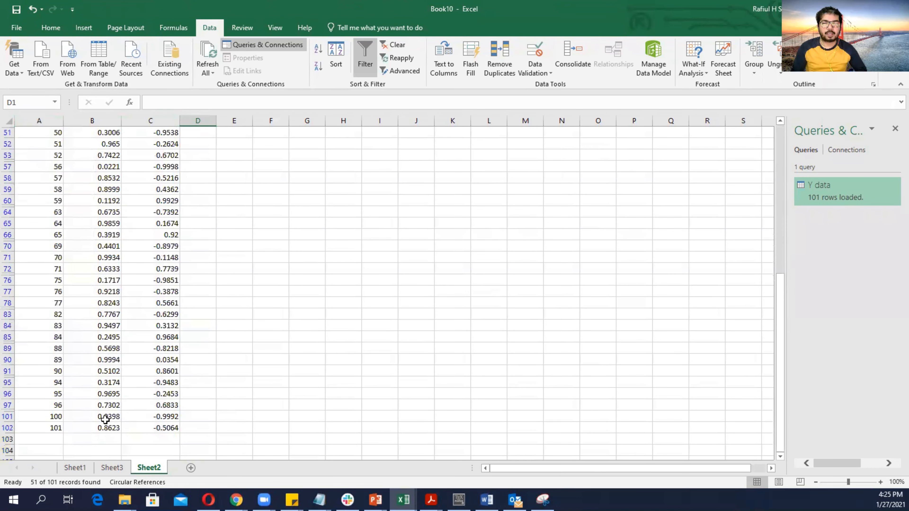
scroll(103, 409, up, 6)
scroll(102, 402, up, 3)
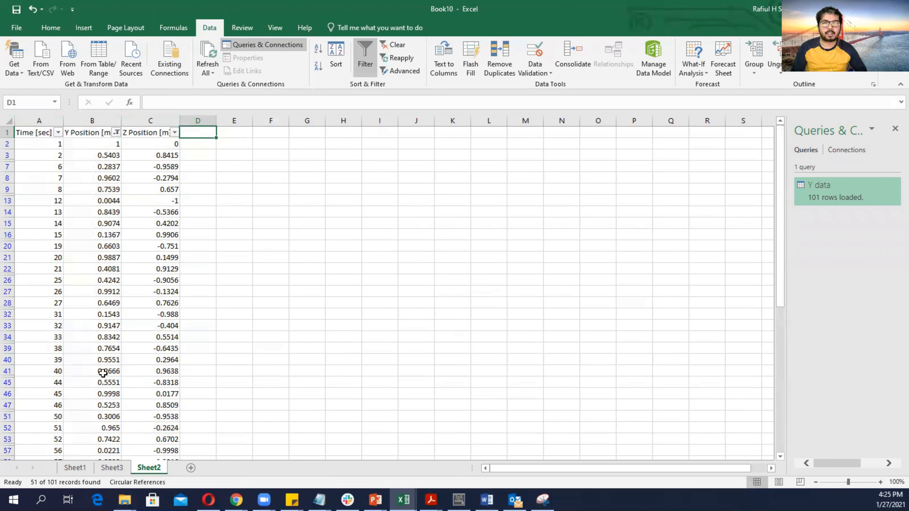
click(175, 133)
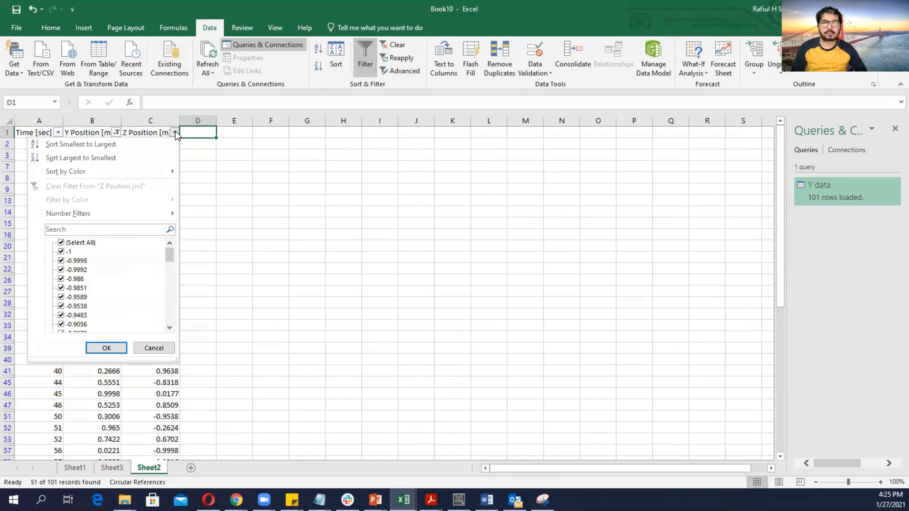
mouse_move(169, 213)
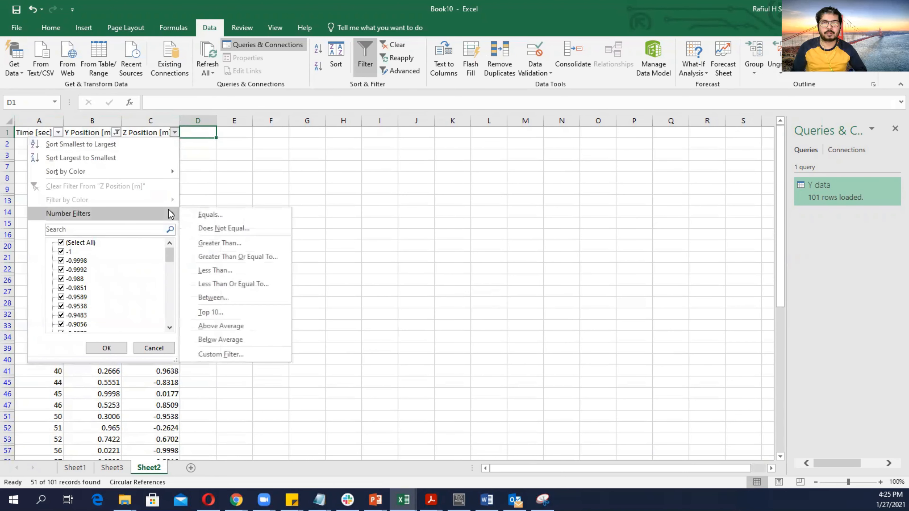
click(227, 243)
text(0)
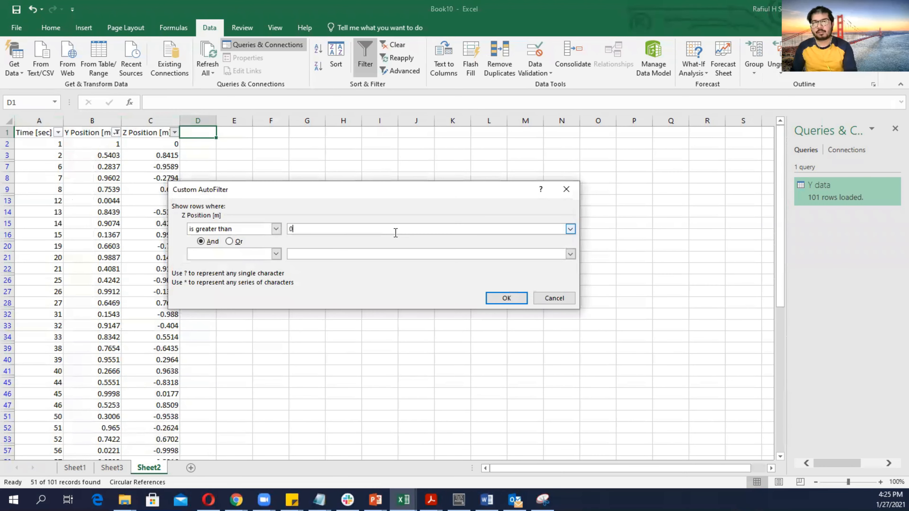
click(506, 298)
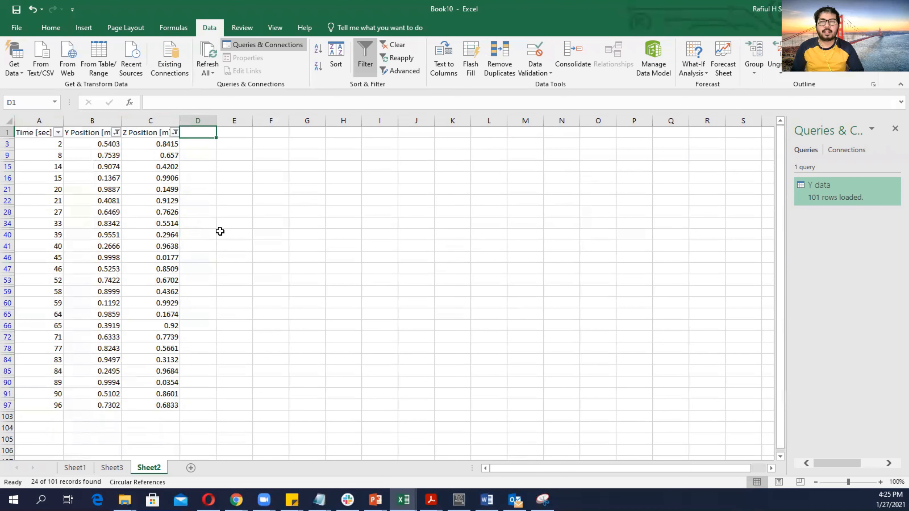
Step: Look through the filtered list and select its time, Y position and Z position rows below the header
scroll(173, 223, down, 2)
scroll(172, 223, up, 2)
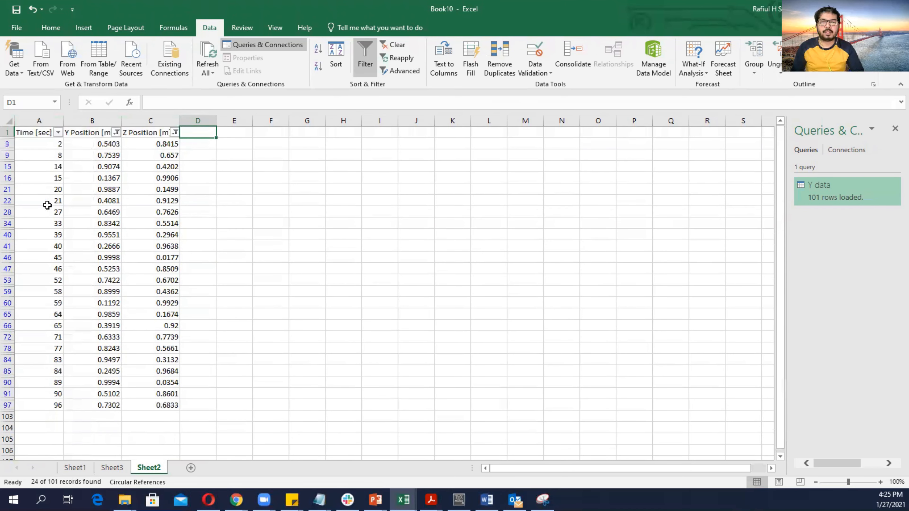
drag(19, 146, 167, 401)
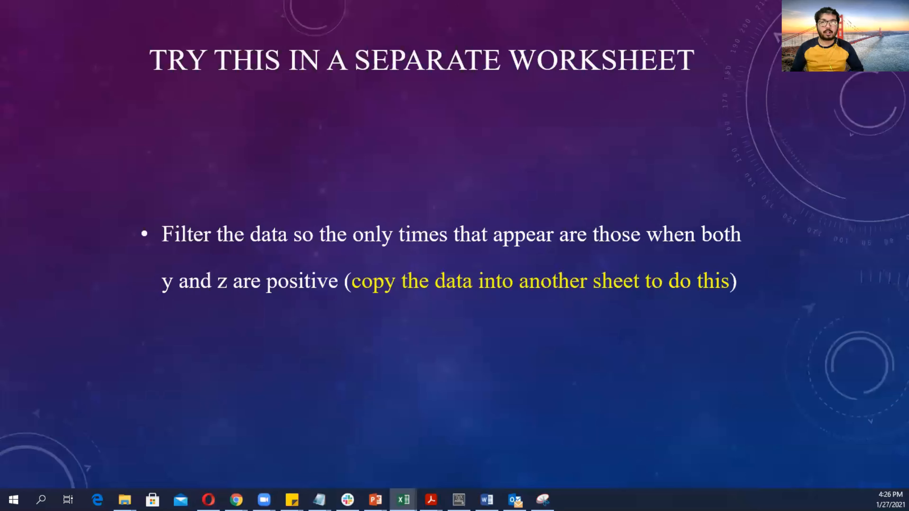
Step: Switch to the PowerPoint lab slides, view the expected filtering result and advance to the Freeze Pane slide
click(523, 414)
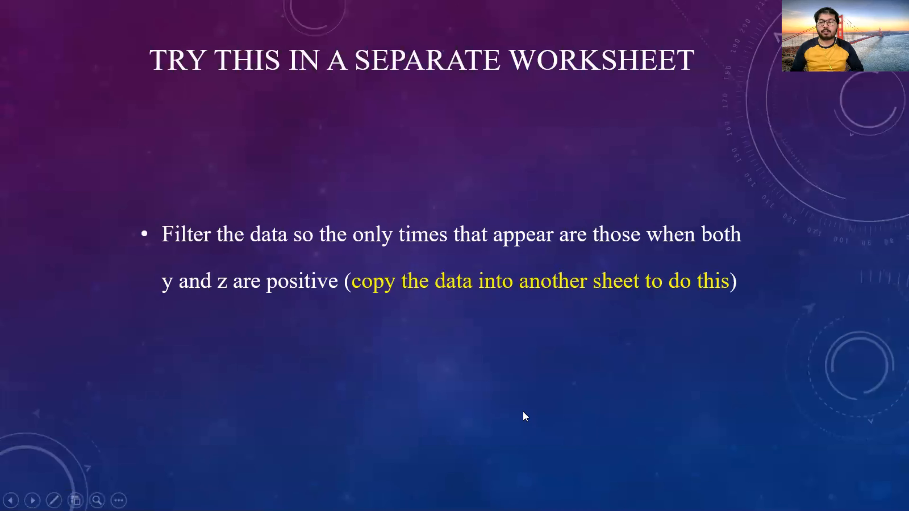
click(544, 389)
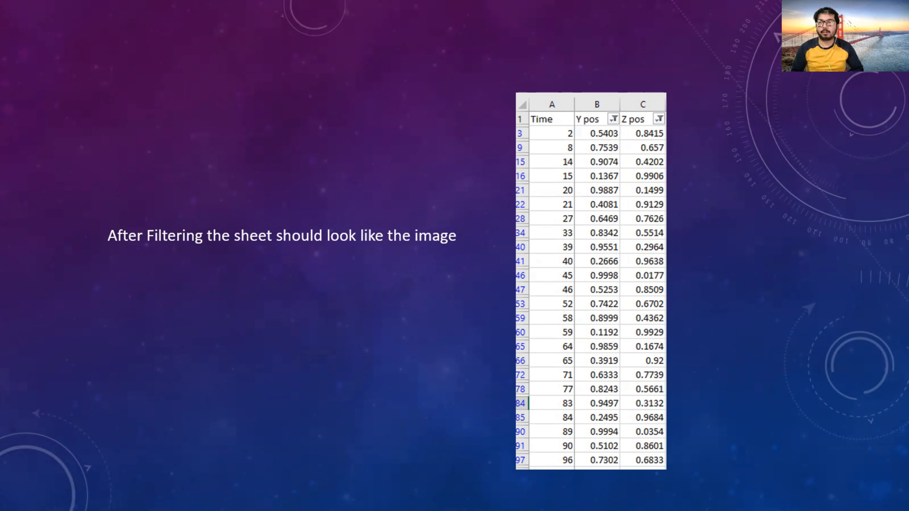
key(Right)
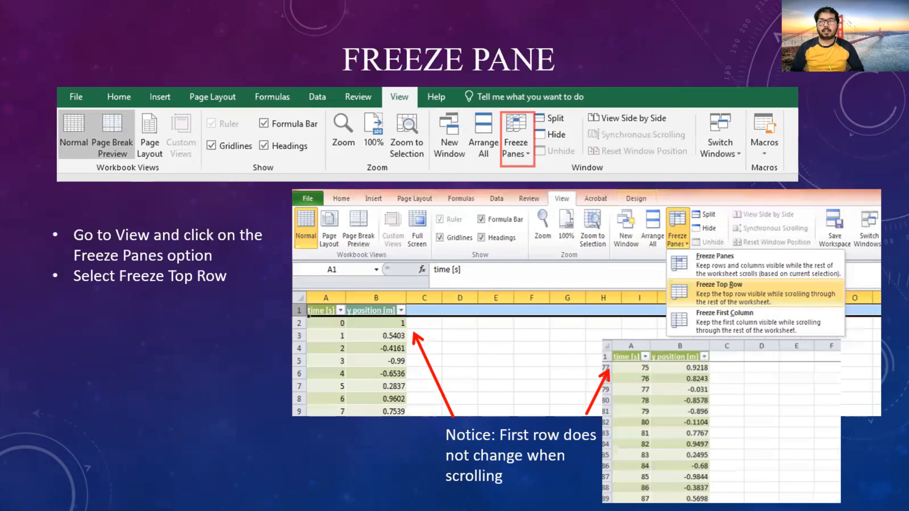